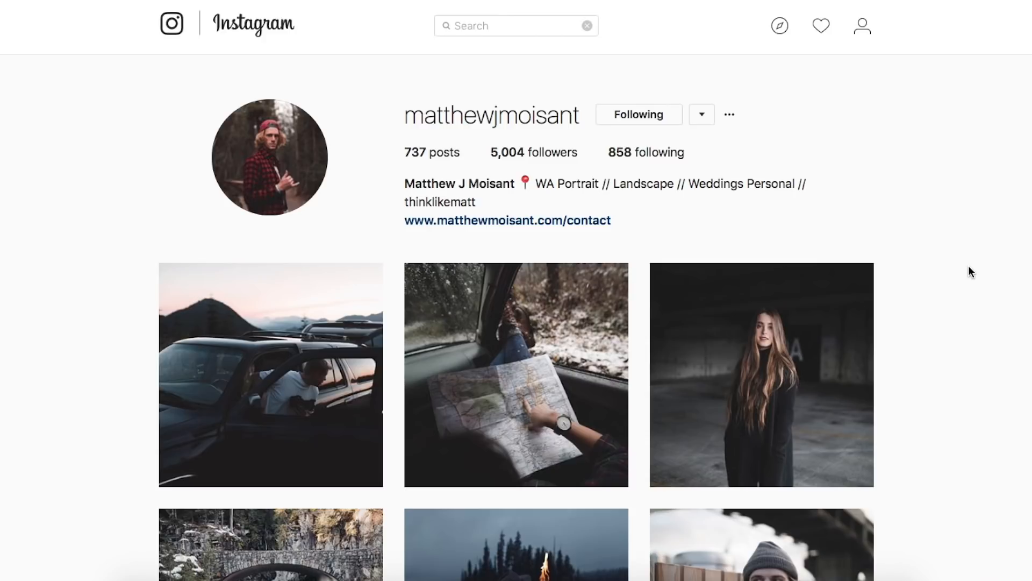
- Browse the photographer's Instagram feed and examine the color and tone style of the photos
{"action": "scroll", "coordinate": [969, 266], "scroll_direction": "down", "scroll_amount": 4}
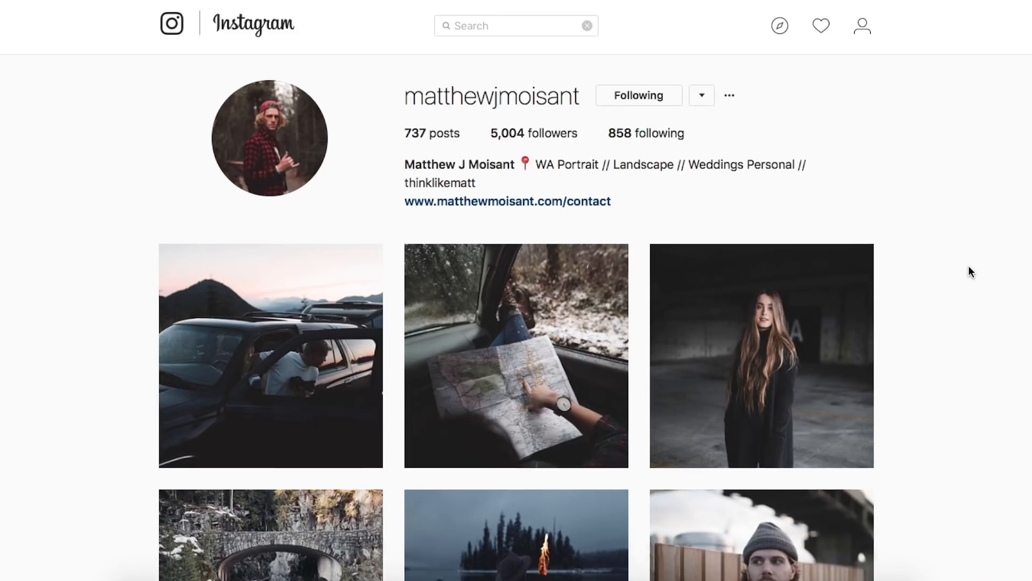
{"action": "scroll", "coordinate": [969, 266], "scroll_direction": "down", "scroll_amount": 5}
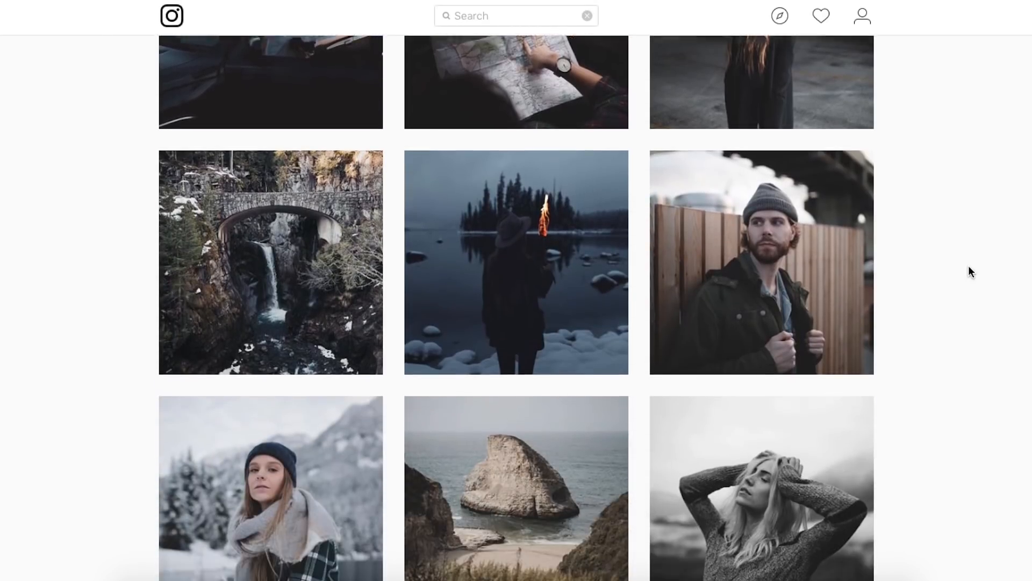
{"action": "scroll", "coordinate": [969, 265], "scroll_direction": "down", "scroll_amount": 9}
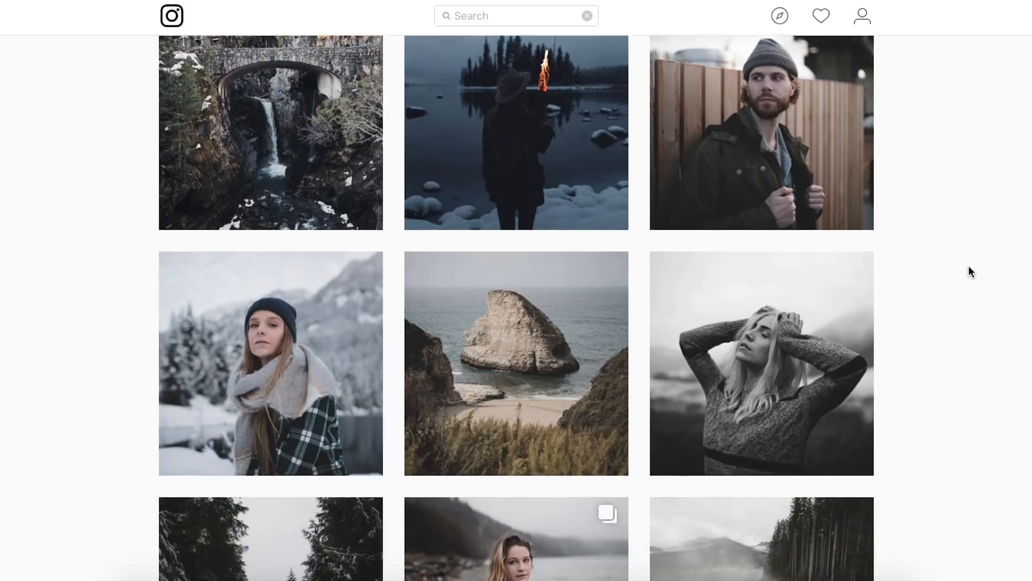
{"action": "scroll", "coordinate": [969, 266], "scroll_direction": "down", "scroll_amount": 5}
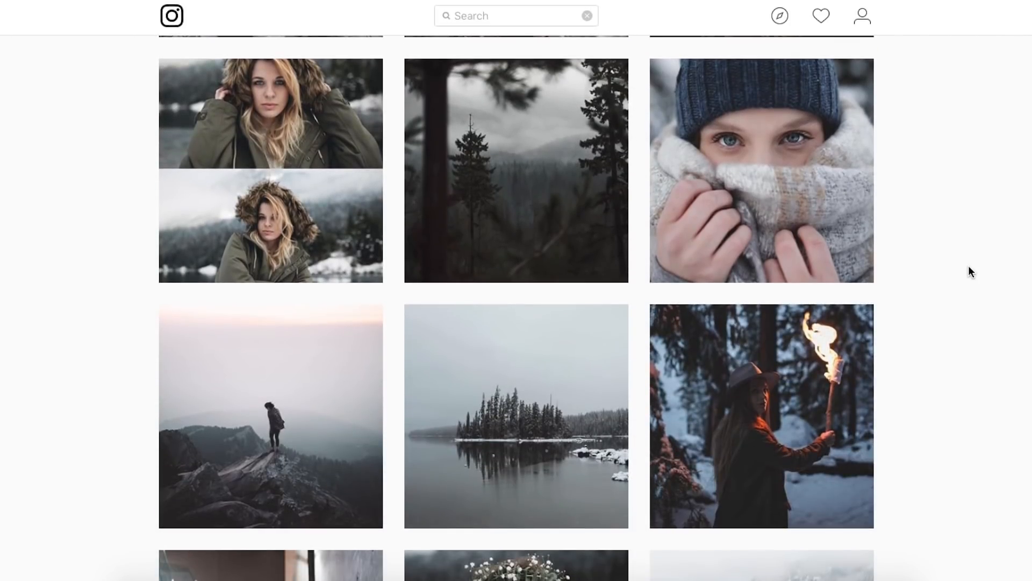
{"action": "scroll", "coordinate": [969, 266], "scroll_direction": "down", "scroll_amount": 5}
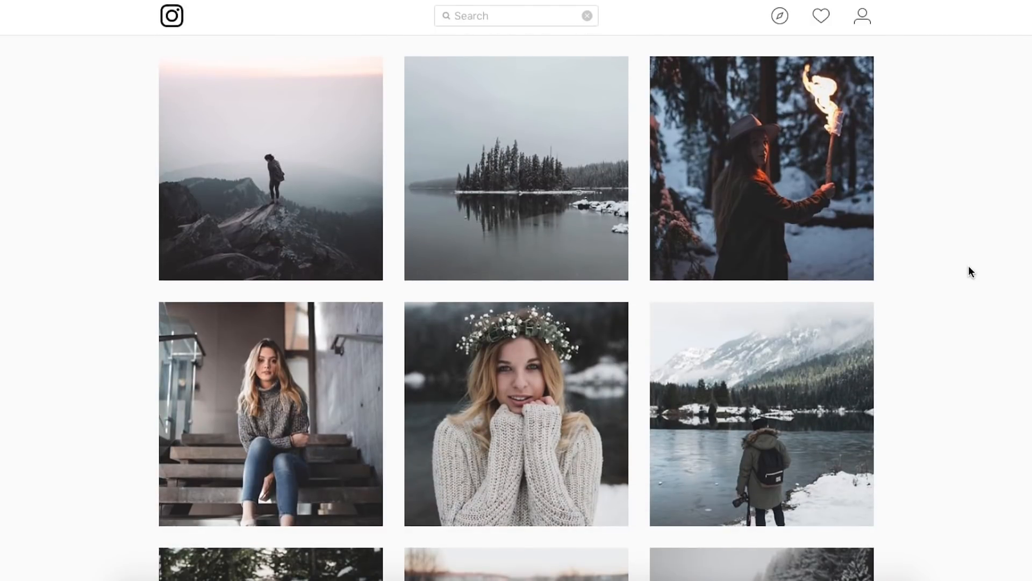
{"action": "scroll", "coordinate": [968, 266], "scroll_direction": "down", "scroll_amount": 8}
{"action": "scroll", "coordinate": [969, 265], "scroll_direction": "down", "scroll_amount": 7}
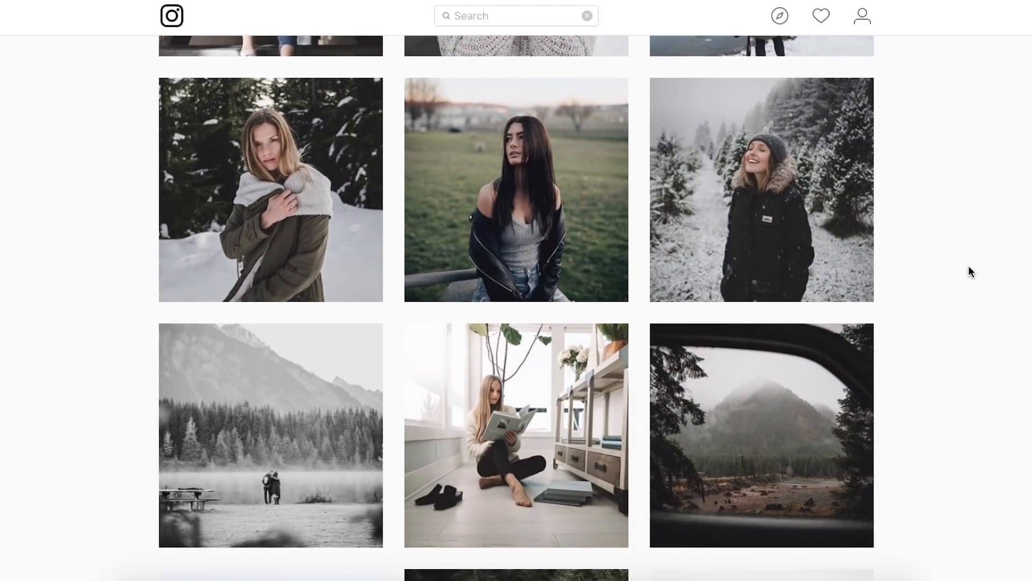
{"action": "scroll", "coordinate": [969, 266], "scroll_direction": "down", "scroll_amount": 4}
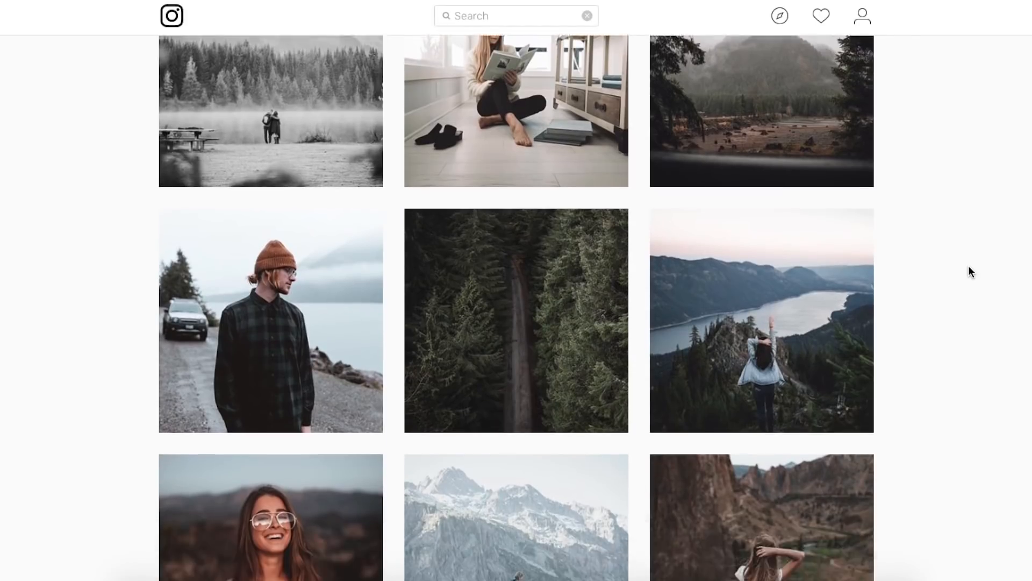
{"action": "scroll", "coordinate": [969, 265], "scroll_direction": "down", "scroll_amount": 5}
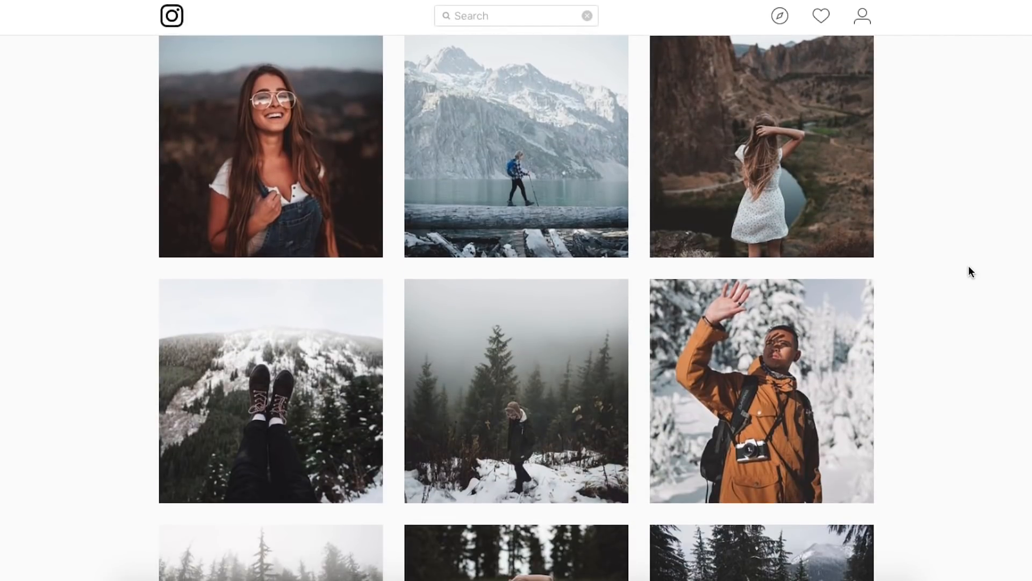
{"action": "scroll", "coordinate": [969, 266], "scroll_direction": "down", "scroll_amount": 6}
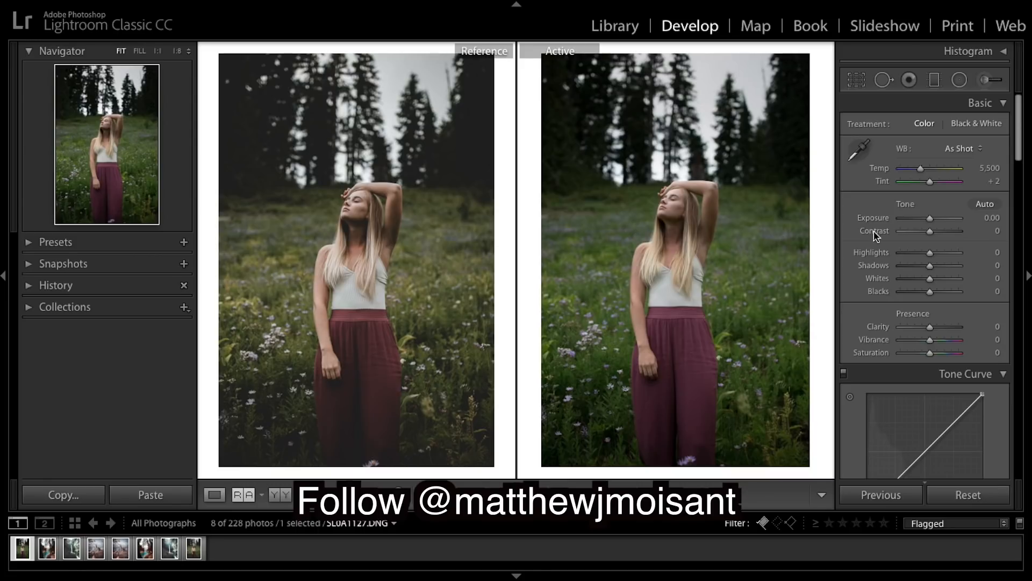
- Try the lens profile corrections on the active photo and turn them off again
{"action": "scroll", "coordinate": [966, 244], "scroll_direction": "down", "scroll_amount": 5}
{"action": "scroll", "coordinate": [966, 249], "scroll_direction": "down", "scroll_amount": 15}
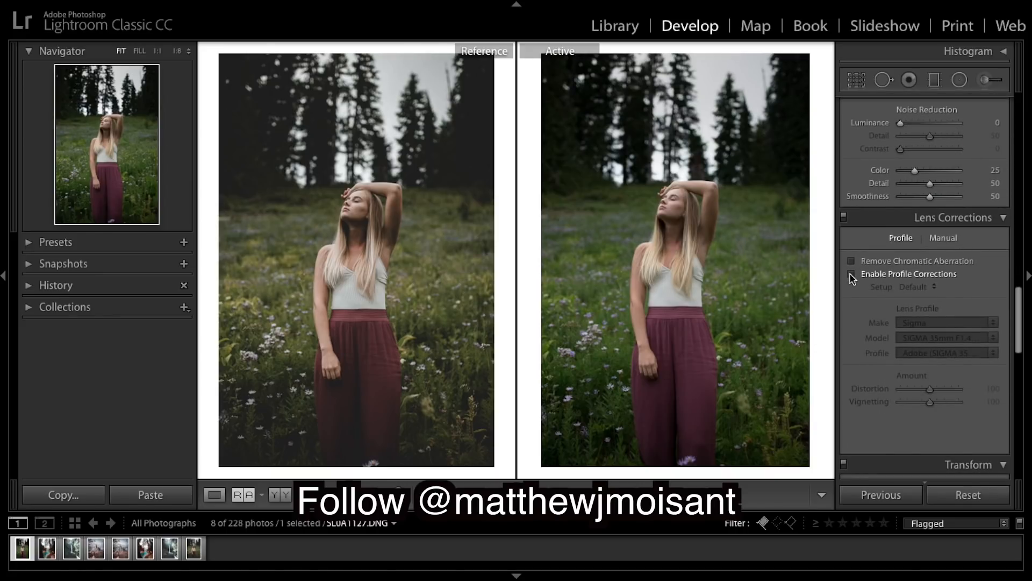
{"action": "left_click", "coordinate": [852, 275]}
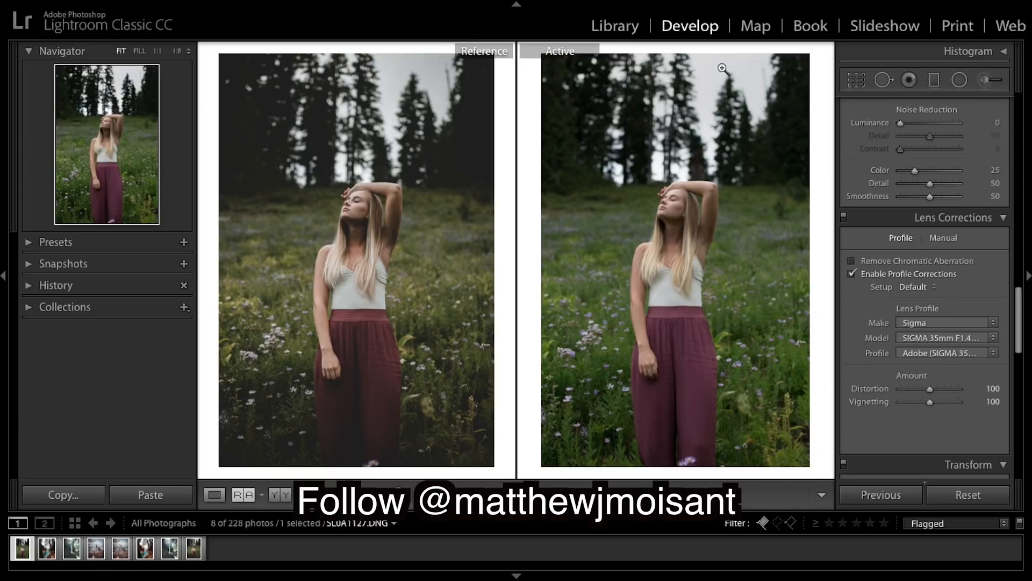
{"action": "left_click", "coordinate": [858, 274]}
{"action": "left_click", "coordinate": [852, 274]}
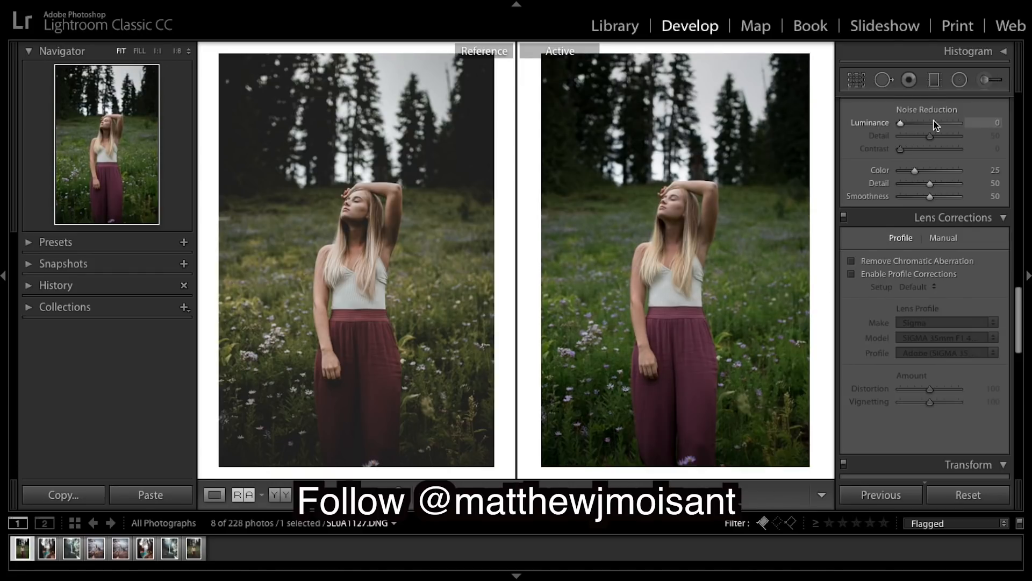
- Expand the histogram to inspect the active photo's tonal distribution, and collapse it again
{"action": "scroll", "coordinate": [935, 124], "scroll_direction": "up", "scroll_amount": 10}
{"action": "scroll", "coordinate": [936, 124], "scroll_direction": "up", "scroll_amount": 10}
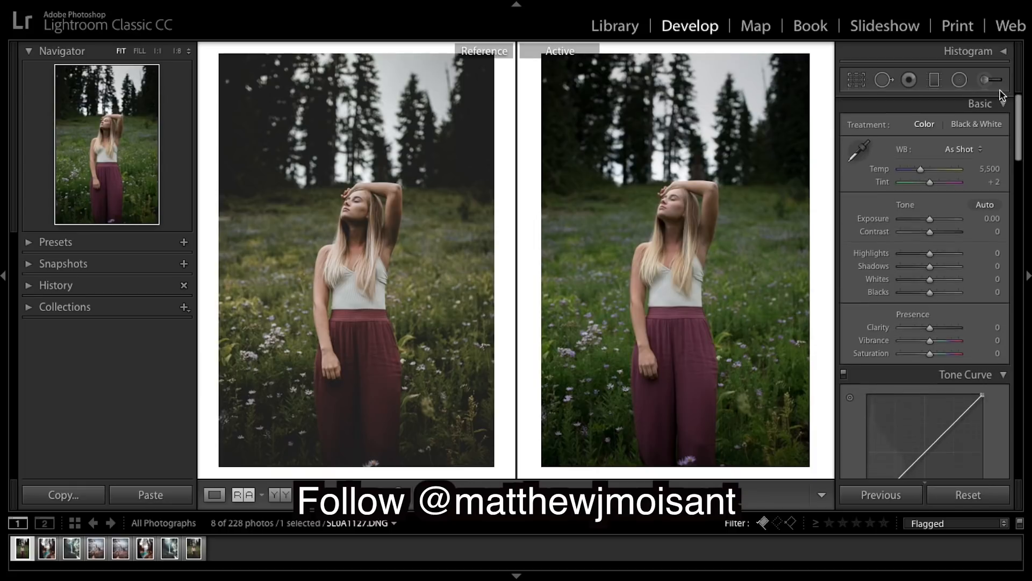
{"action": "left_click", "coordinate": [1006, 52]}
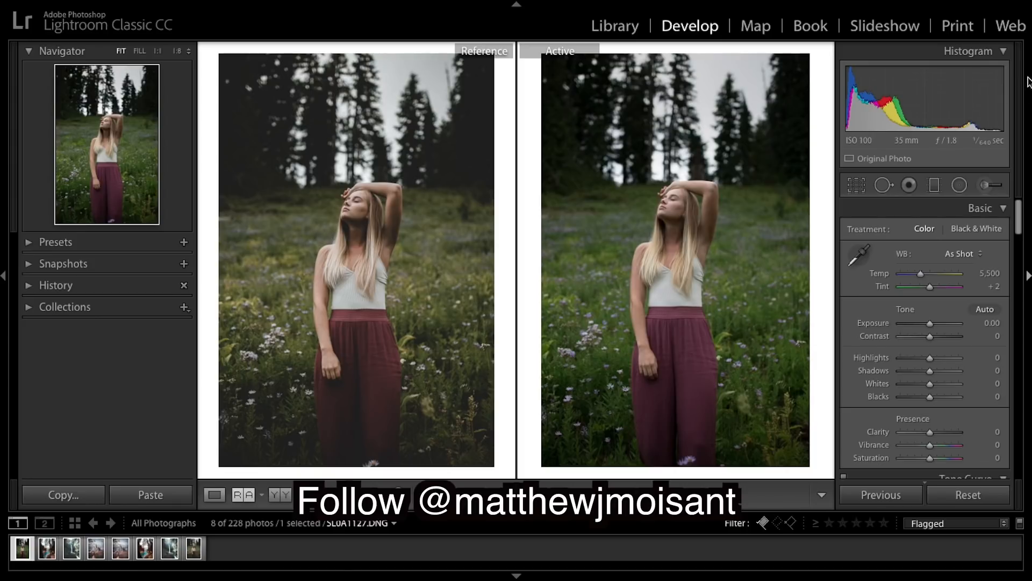
{"action": "left_click", "coordinate": [1003, 51]}
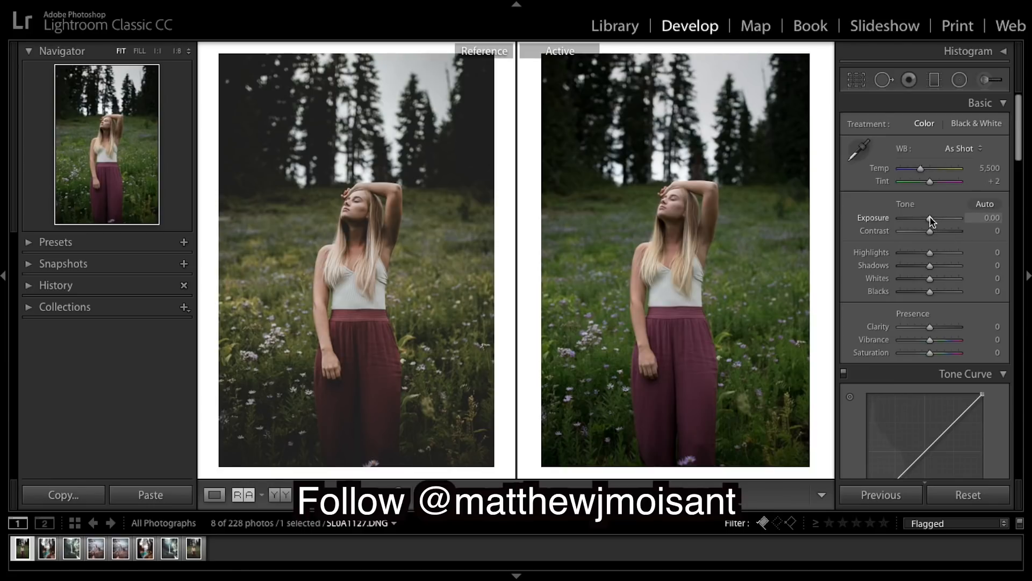
- Set the active photo's basic tone to exposure +0.20, contrast −40, highlights −9 and shadows +73
{"action": "left_click_drag", "start_coordinate": [930, 217], "coordinate": [931, 217]}
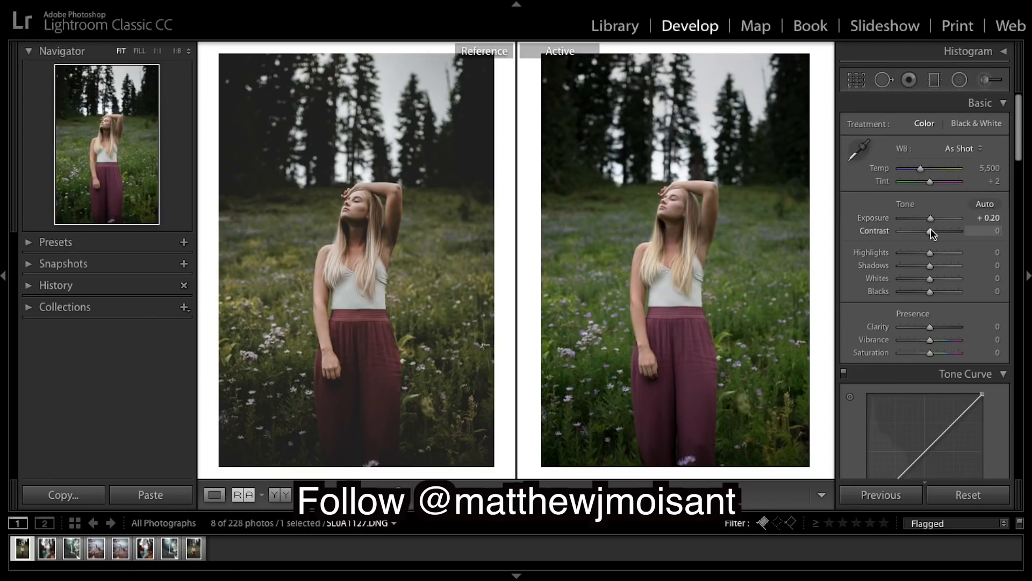
{"action": "left_click_drag", "start_coordinate": [932, 233], "coordinate": [918, 233]}
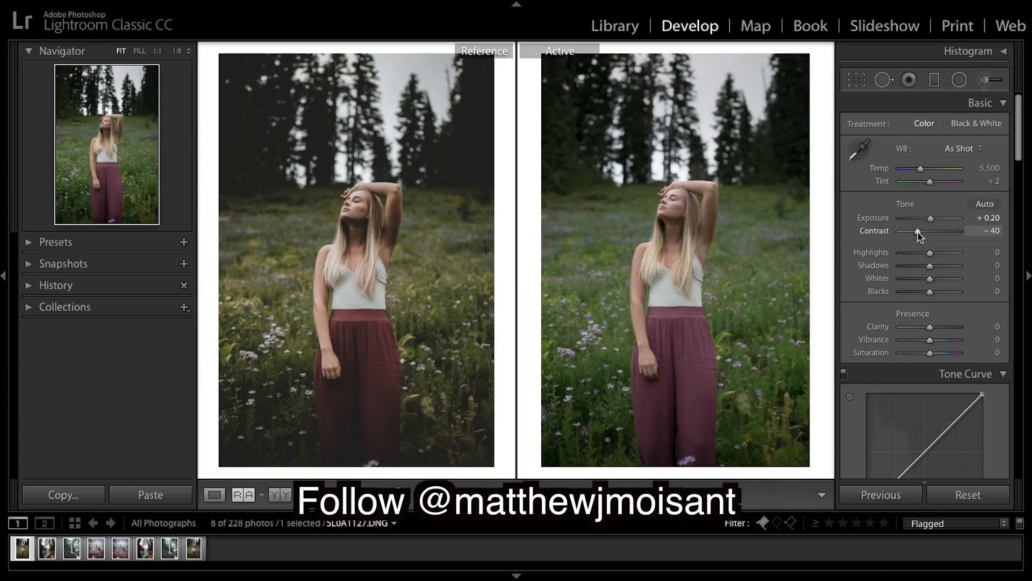
{"action": "scroll", "coordinate": [967, 237], "scroll_direction": "down", "scroll_amount": 1}
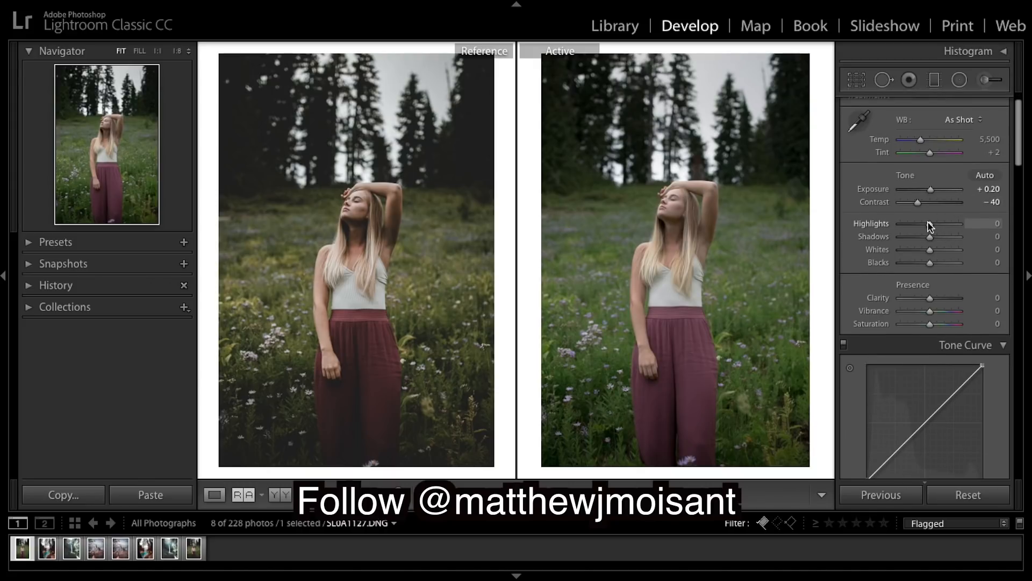
{"action": "left_click_drag", "start_coordinate": [927, 226], "coordinate": [949, 241]}
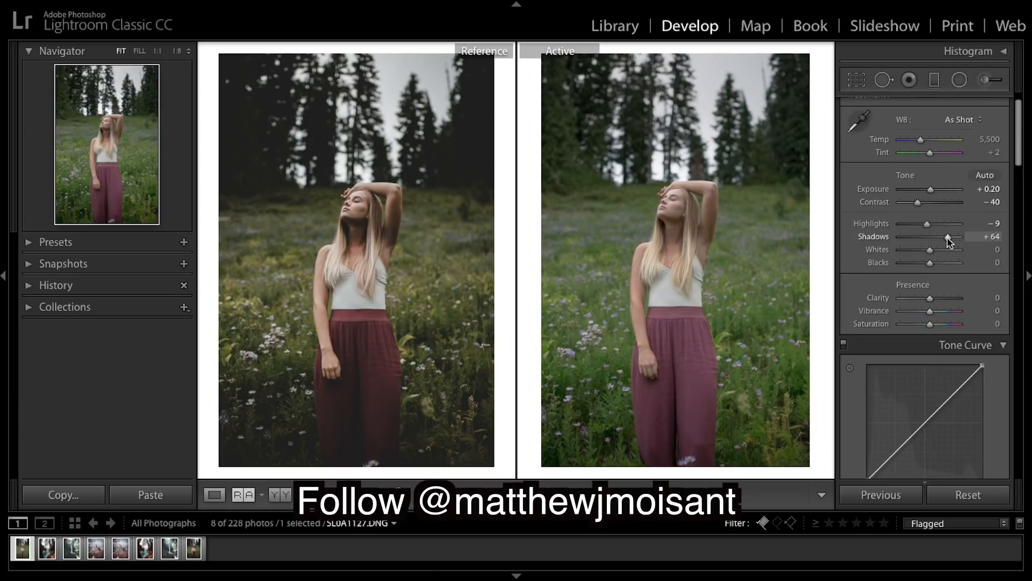
{"action": "left_click_drag", "start_coordinate": [949, 242], "coordinate": [949, 243]}
{"action": "left_click_drag", "start_coordinate": [949, 242], "coordinate": [951, 242]}
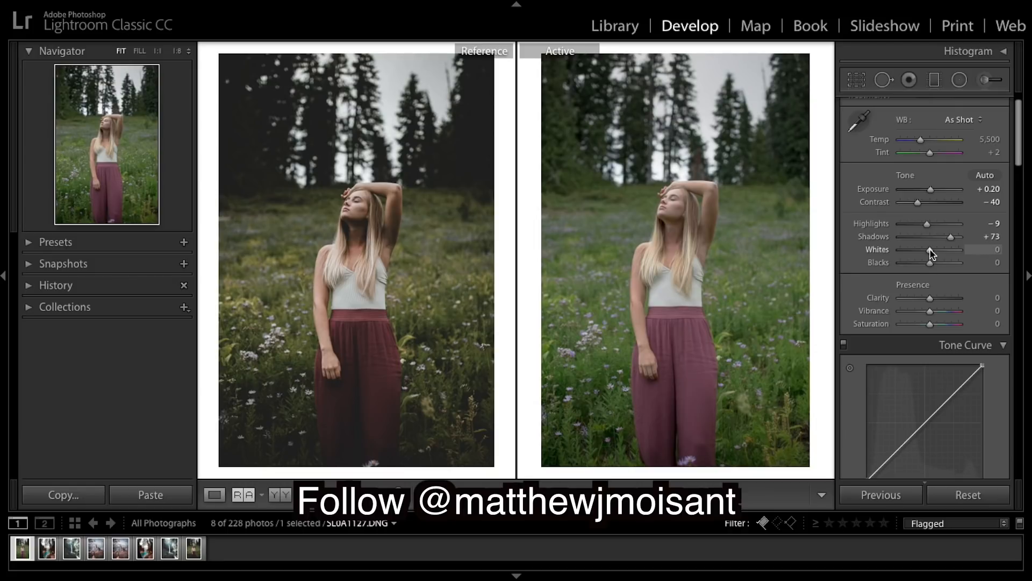
- Set the active photo's whites to +36 and blacks to −82
{"action": "left_click_drag", "start_coordinate": [932, 253], "coordinate": [941, 255]}
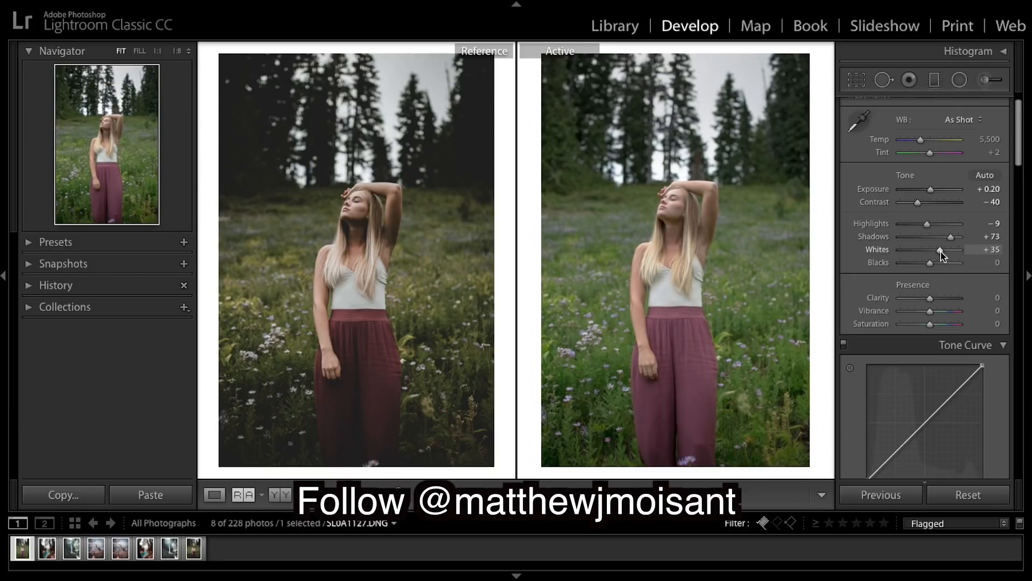
{"action": "left_click_drag", "start_coordinate": [941, 251], "coordinate": [942, 251]}
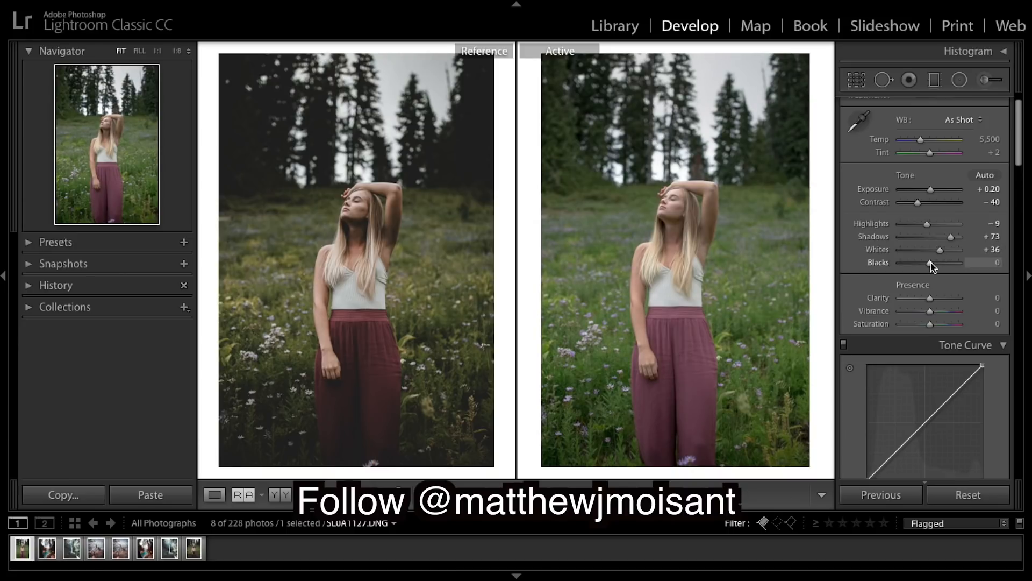
{"action": "left_click_drag", "start_coordinate": [931, 262], "coordinate": [907, 264]}
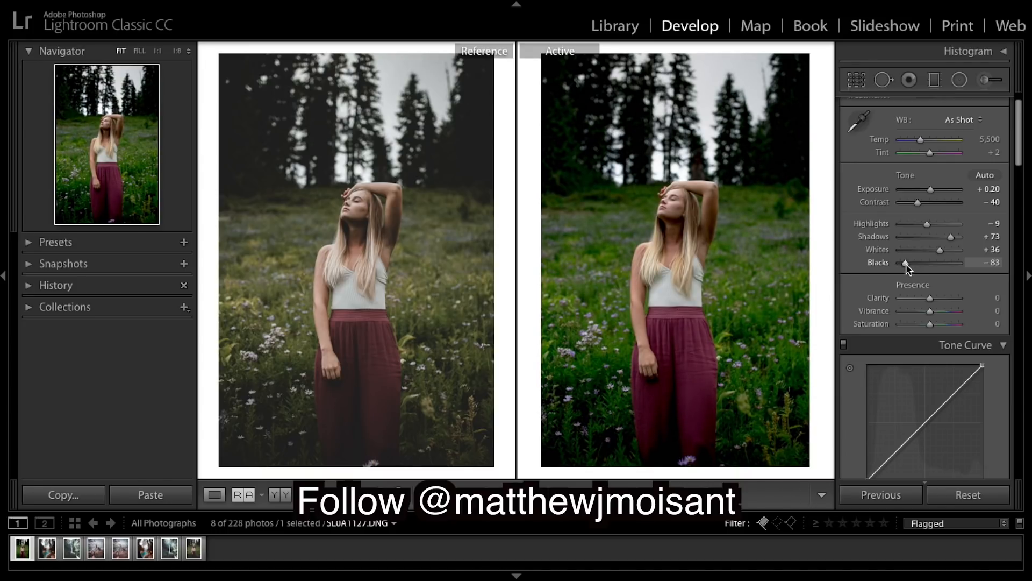
{"action": "left_click_drag", "start_coordinate": [907, 267], "coordinate": [908, 267]}
- Set the active photo's clarity to −5 and saturation to −20
{"action": "scroll", "coordinate": [857, 272], "scroll_direction": "down", "scroll_amount": 2}
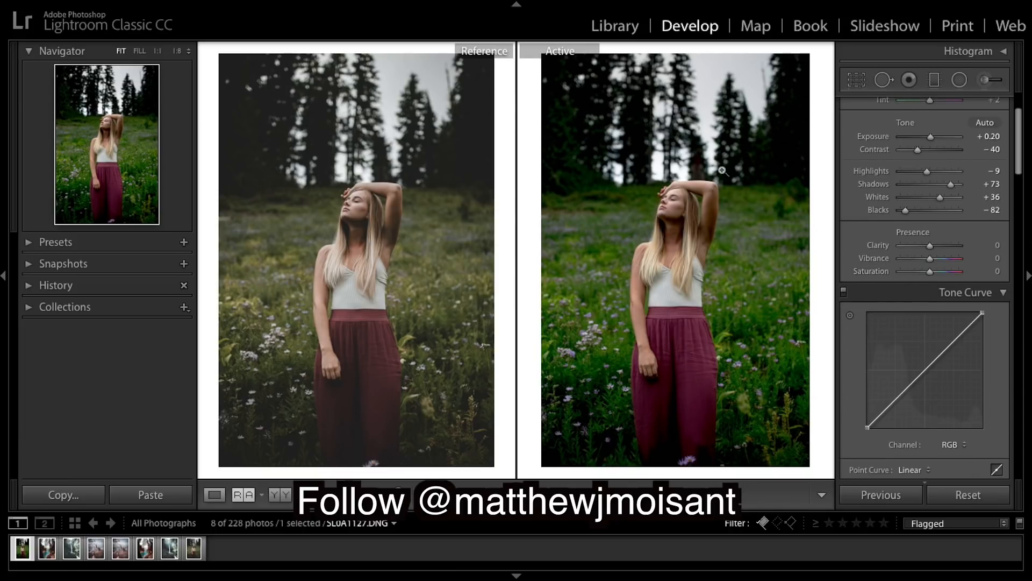
{"action": "scroll", "coordinate": [908, 280], "scroll_direction": "down", "scroll_amount": 1}
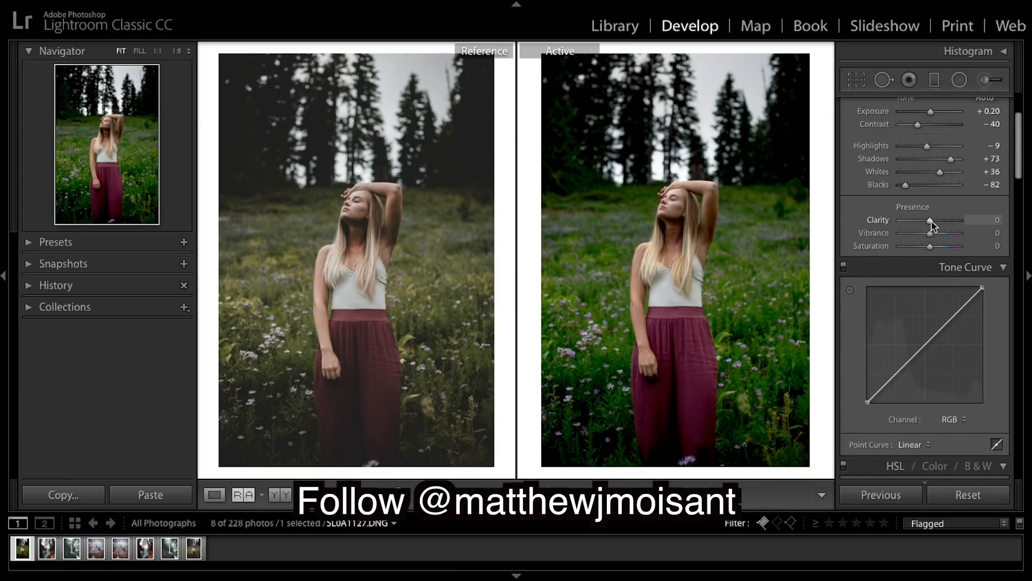
{"action": "left_click_drag", "start_coordinate": [931, 221], "coordinate": [929, 221]}
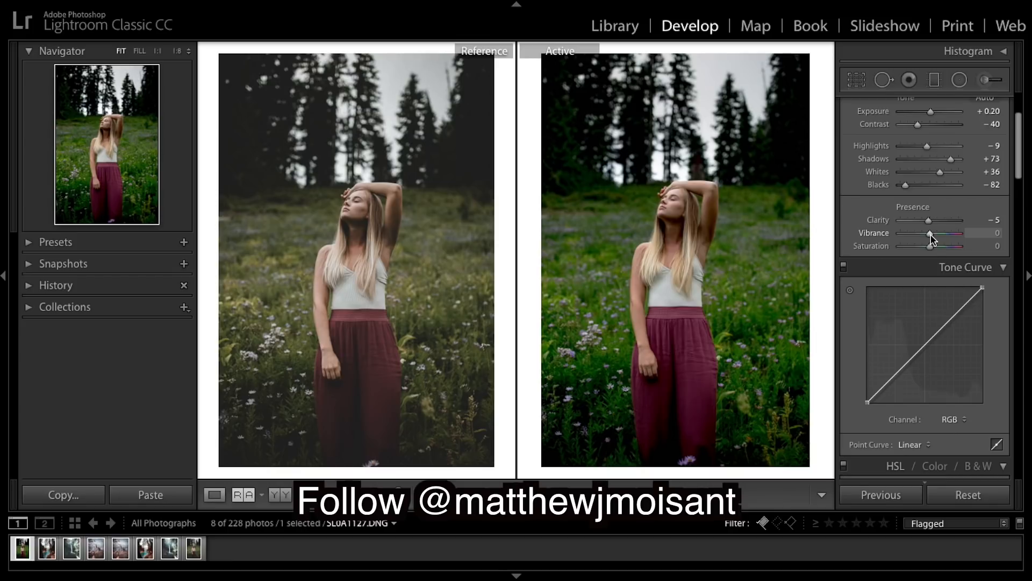
{"action": "left_click_drag", "start_coordinate": [931, 247], "coordinate": [923, 247]}
- Shape the RGB tone curve into a faded look with a raised black point, added shadow and highlight points, and a lowered white point
{"action": "scroll", "coordinate": [914, 328], "scroll_direction": "down", "scroll_amount": 3}
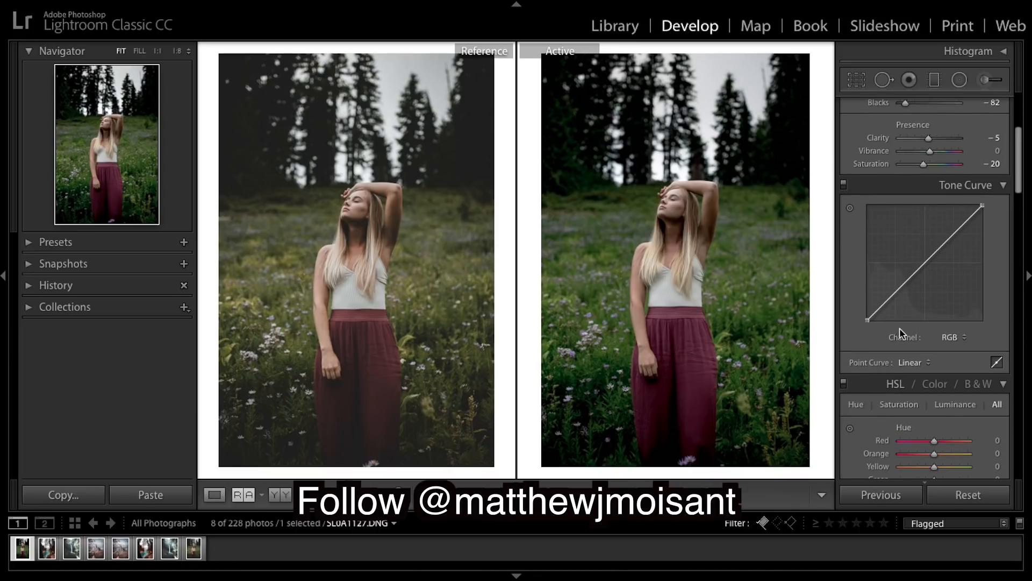
{"action": "left_click_drag", "start_coordinate": [866, 320], "coordinate": [892, 292]}
{"action": "left_click", "coordinate": [908, 279]}
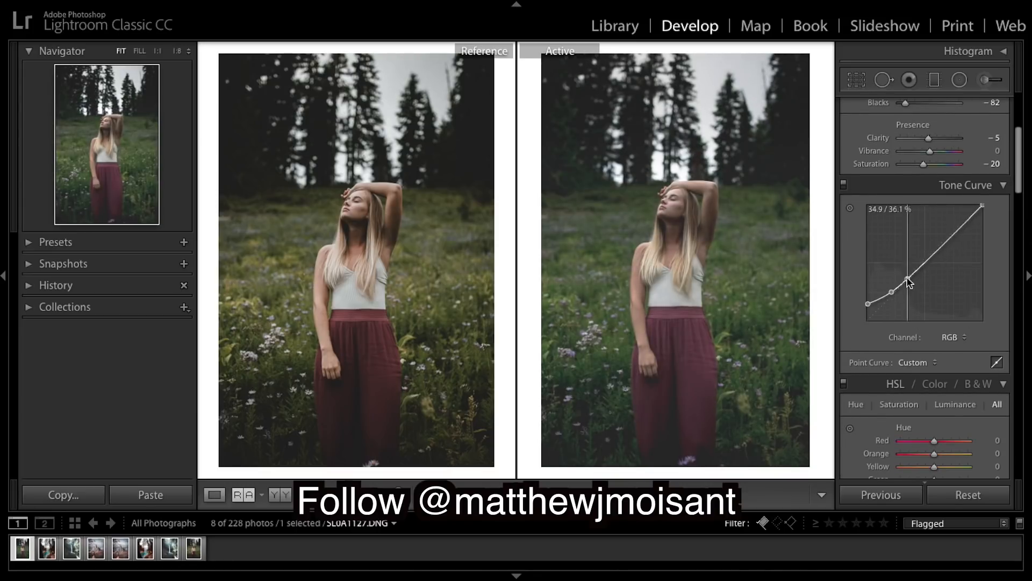
{"action": "left_click_drag", "start_coordinate": [949, 253], "coordinate": [950, 242]}
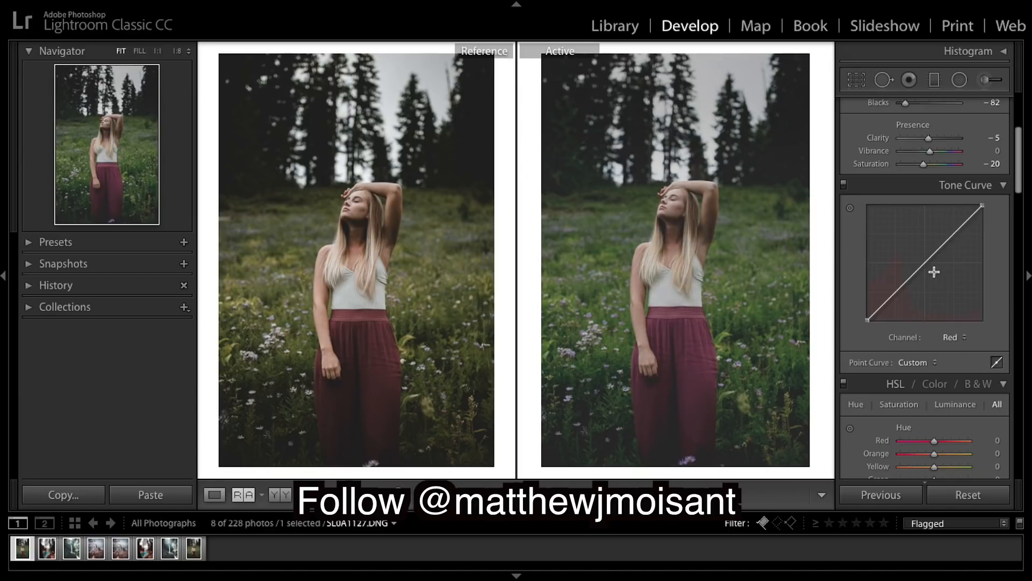
- Add points to the red, green and blue channel tone curves, pulling the shadows slightly down in each
{"action": "left_click_drag", "start_coordinate": [894, 292], "coordinate": [894, 299]}
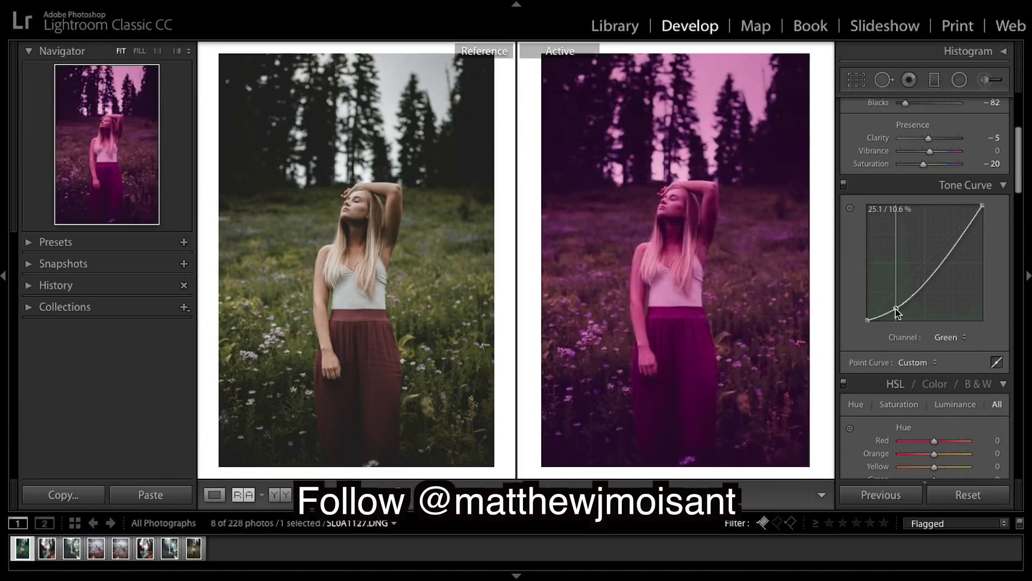
{"action": "left_click_drag", "start_coordinate": [897, 306], "coordinate": [894, 296]}
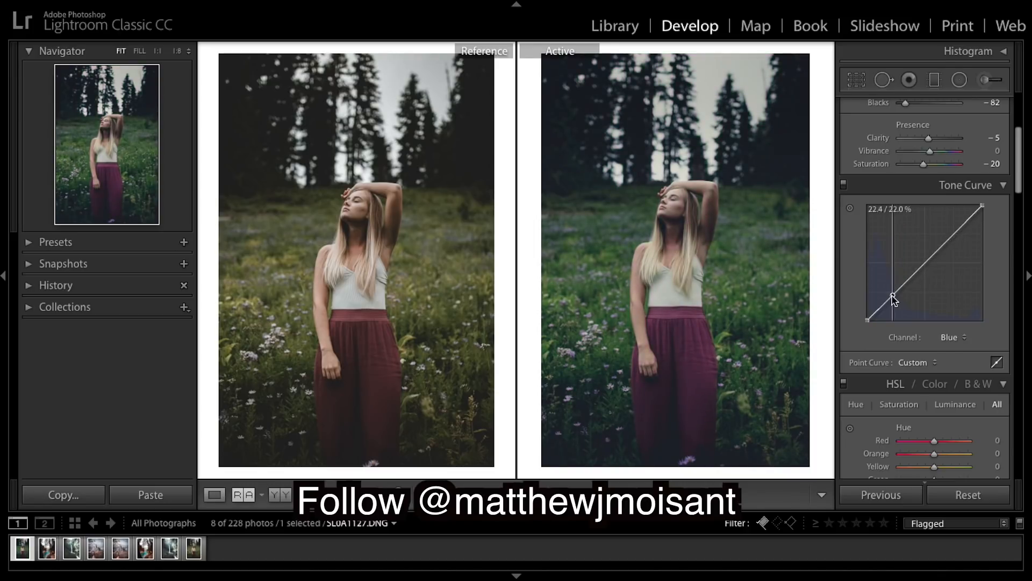
{"action": "left_click_drag", "start_coordinate": [894, 298], "coordinate": [892, 302]}
{"action": "left_click_drag", "start_coordinate": [953, 235], "coordinate": [954, 242]}
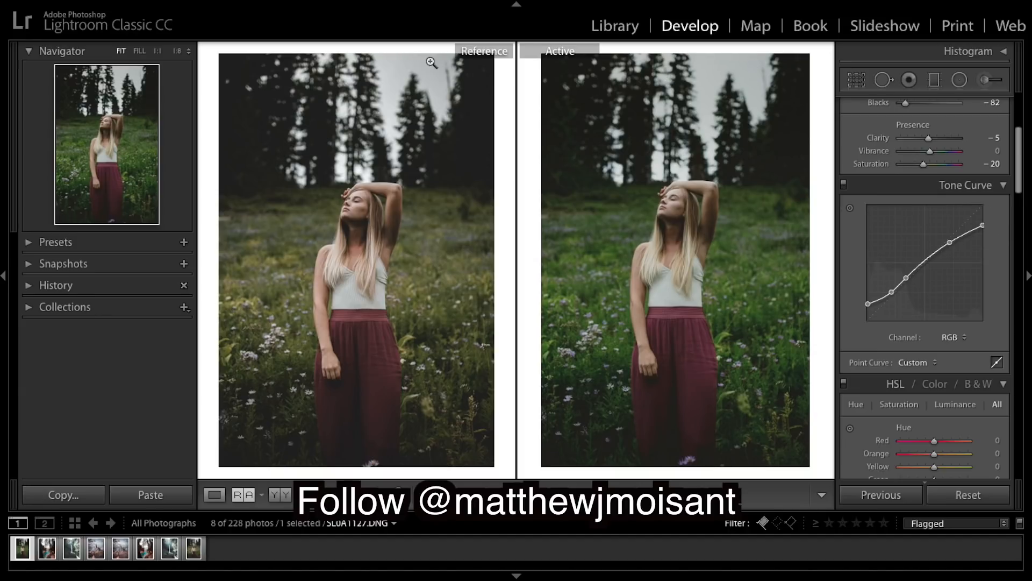
- Review the red, green and blue channel tone curves and return to the RGB curve
{"action": "left_click", "coordinate": [964, 338]}
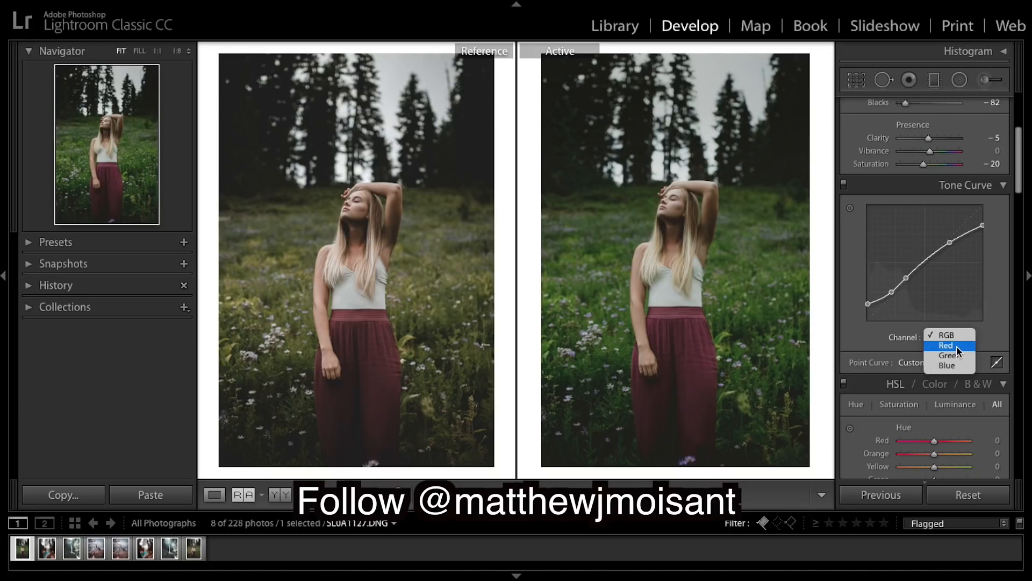
{"action": "left_click", "coordinate": [952, 341]}
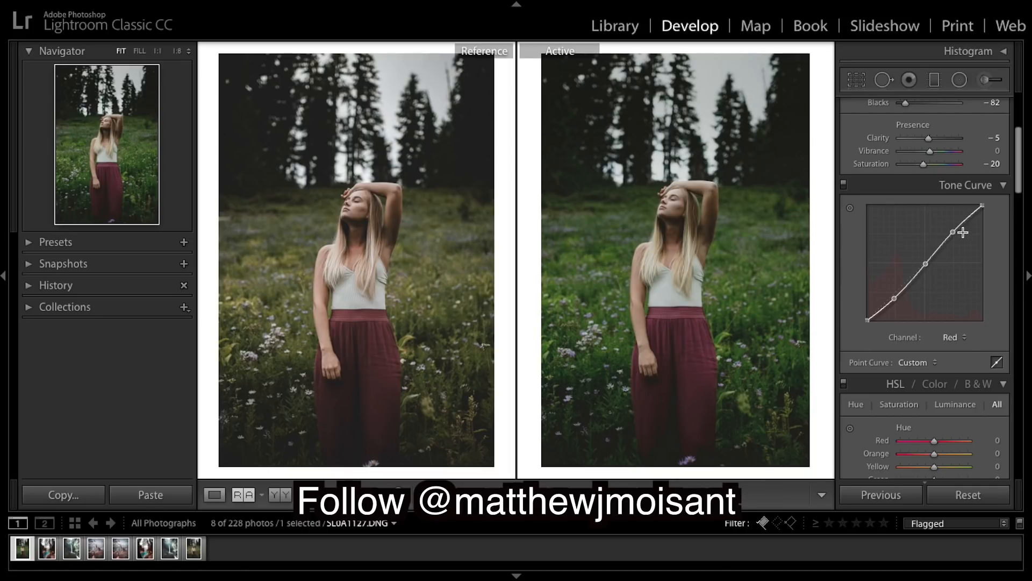
{"action": "left_click", "coordinate": [950, 337]}
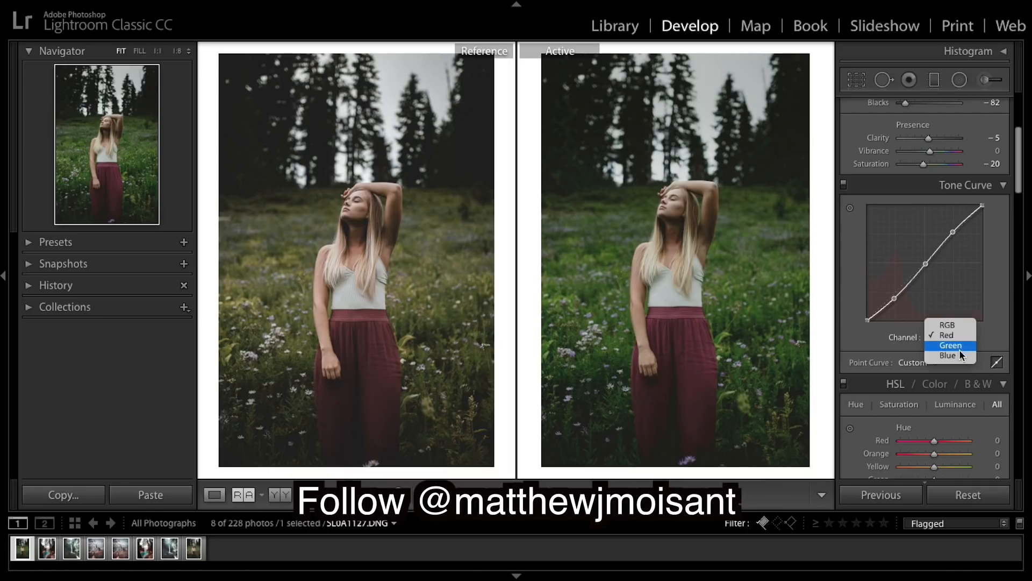
{"action": "left_click", "coordinate": [953, 357]}
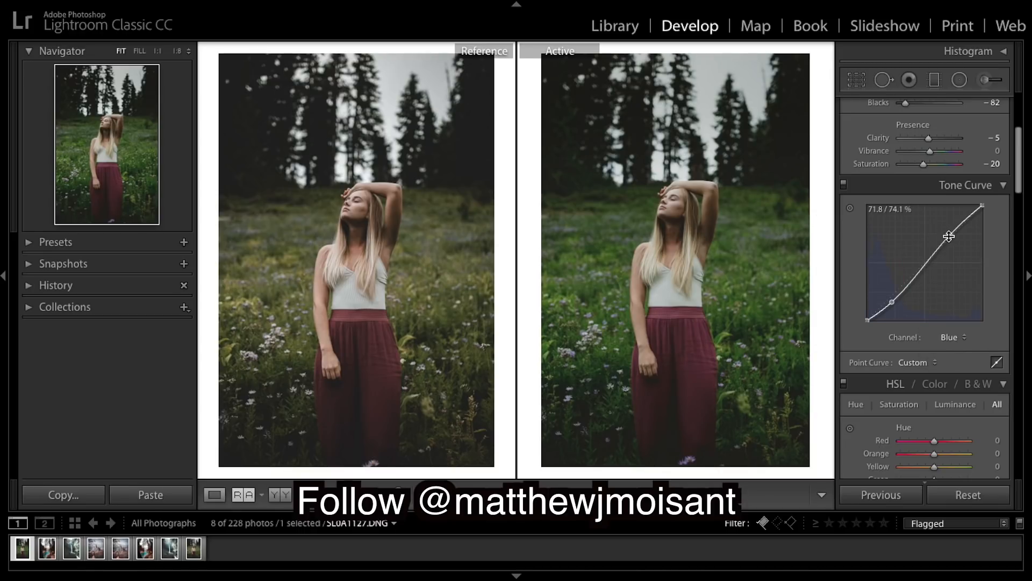
{"action": "left_click", "coordinate": [963, 337]}
{"action": "left_click", "coordinate": [961, 325]}
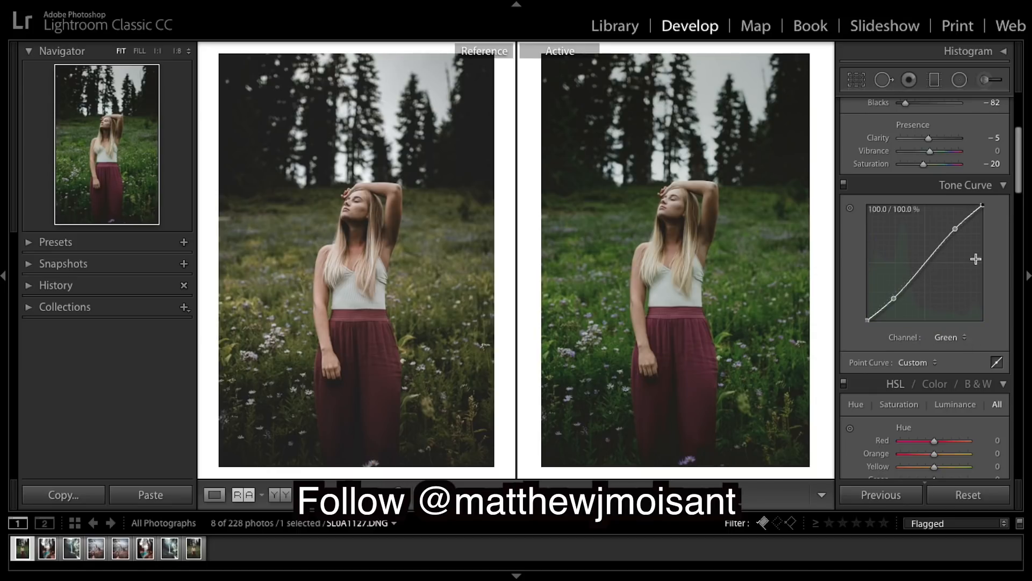
{"action": "left_click", "coordinate": [959, 337]}
{"action": "left_click", "coordinate": [961, 322]}
{"action": "left_click", "coordinate": [953, 337]}
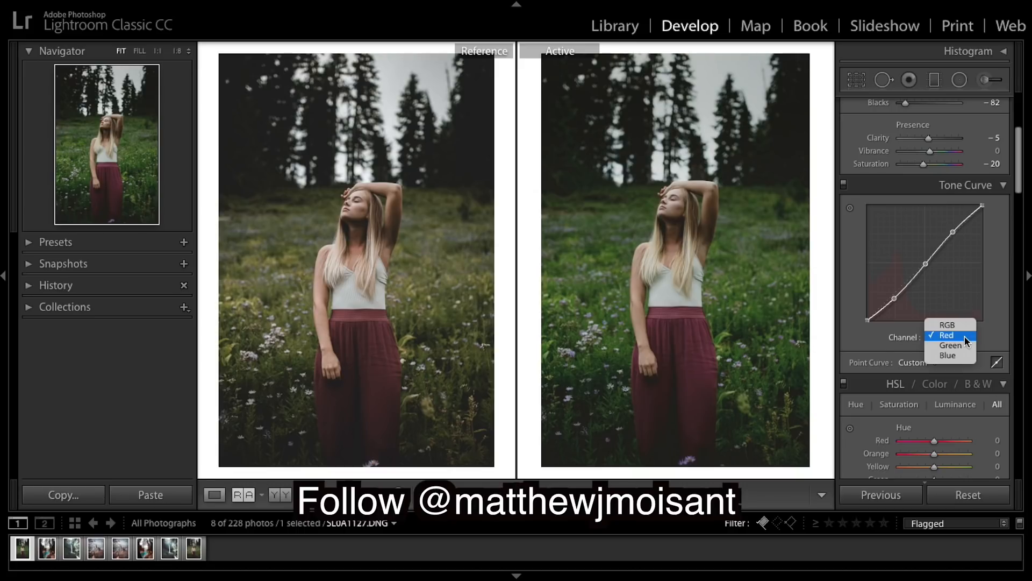
{"action": "left_click", "coordinate": [950, 323]}
- Set the green primary hue to −59 in the camera calibration and lower the green primary saturation
{"action": "scroll", "coordinate": [974, 318], "scroll_direction": "down", "scroll_amount": 1}
{"action": "scroll", "coordinate": [974, 318], "scroll_direction": "down", "scroll_amount": 20}
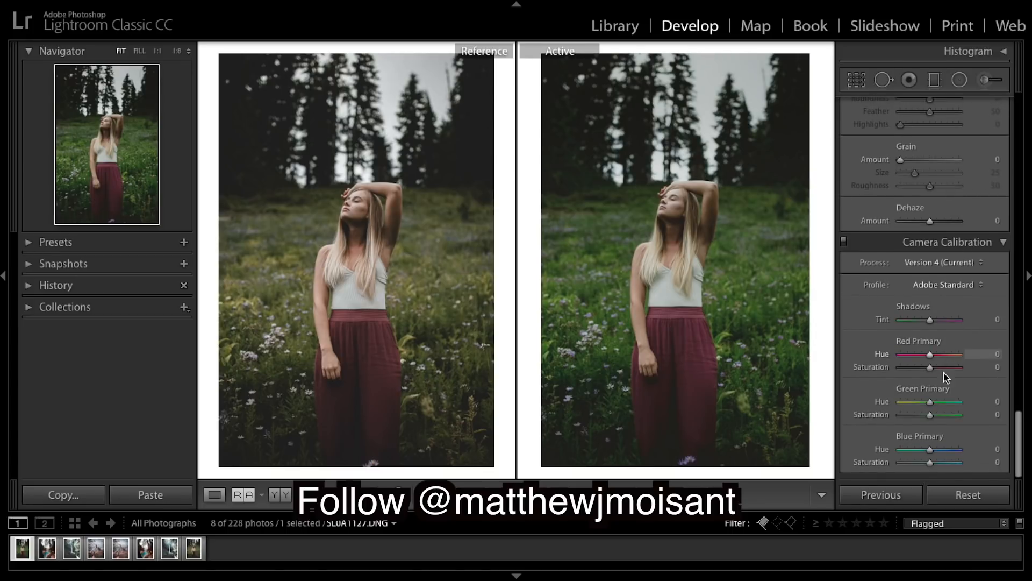
{"action": "left_click_drag", "start_coordinate": [928, 403], "coordinate": [916, 404]}
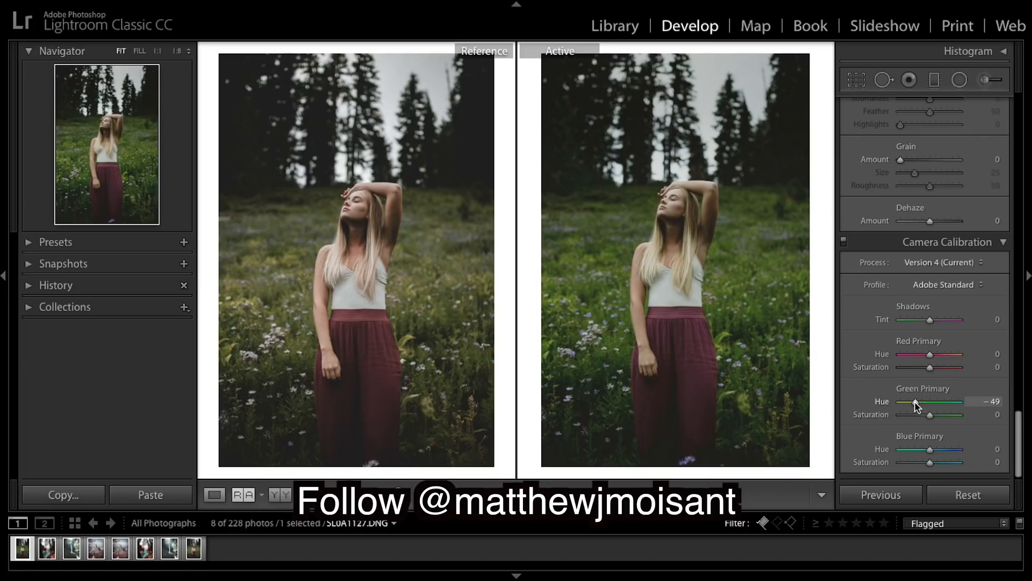
{"action": "left_click_drag", "start_coordinate": [916, 406], "coordinate": [914, 405]}
{"action": "left_click_drag", "start_coordinate": [913, 406], "coordinate": [912, 406]}
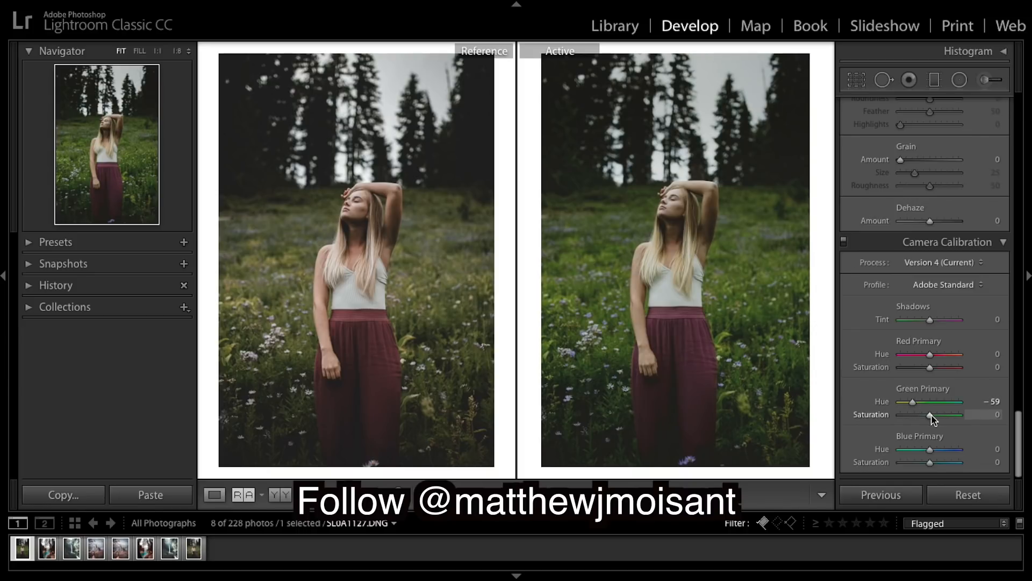
{"action": "left_click_drag", "start_coordinate": [931, 414], "coordinate": [919, 413]}
- Set the HSL hue of the reds to +80 and of the oranges to −15
{"action": "scroll", "coordinate": [953, 290], "scroll_direction": "up", "scroll_amount": 8}
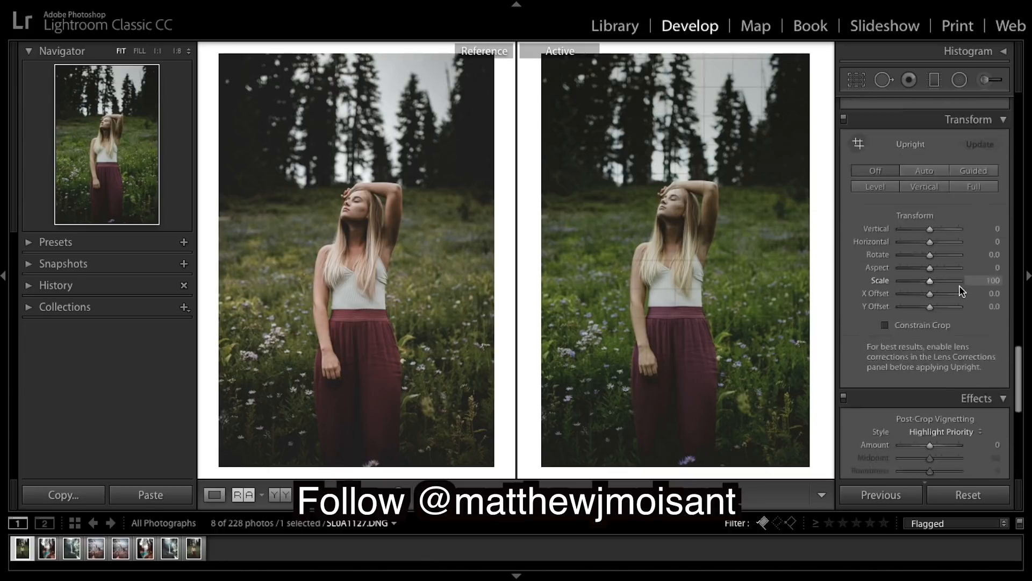
{"action": "scroll", "coordinate": [962, 291], "scroll_direction": "up", "scroll_amount": 10}
{"action": "scroll", "coordinate": [962, 290], "scroll_direction": "down", "scroll_amount": 5}
{"action": "scroll", "coordinate": [963, 291], "scroll_direction": "up", "scroll_amount": 2}
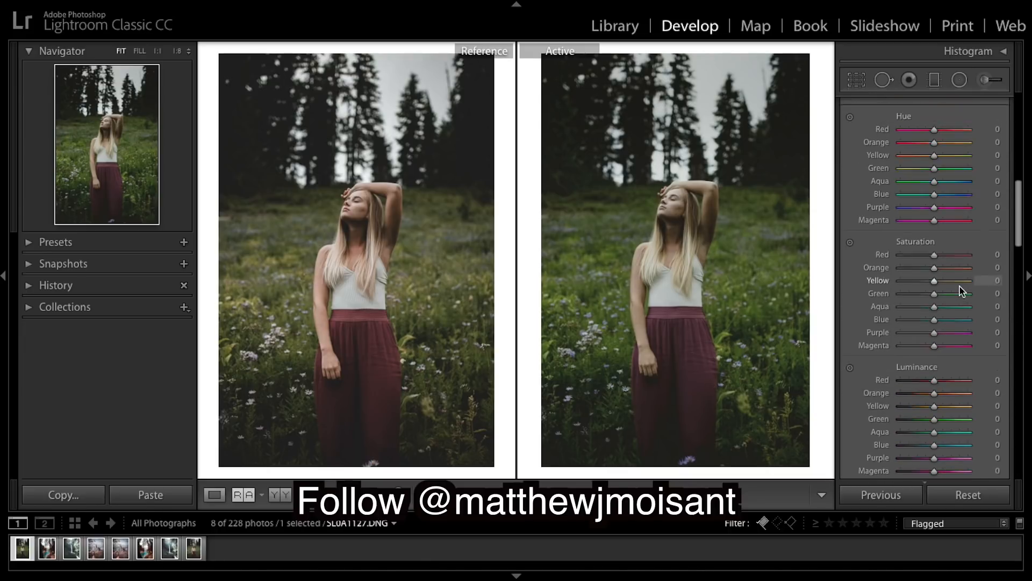
{"action": "scroll", "coordinate": [962, 290], "scroll_direction": "up", "scroll_amount": 1}
{"action": "scroll", "coordinate": [962, 290], "scroll_direction": "down", "scroll_amount": 1}
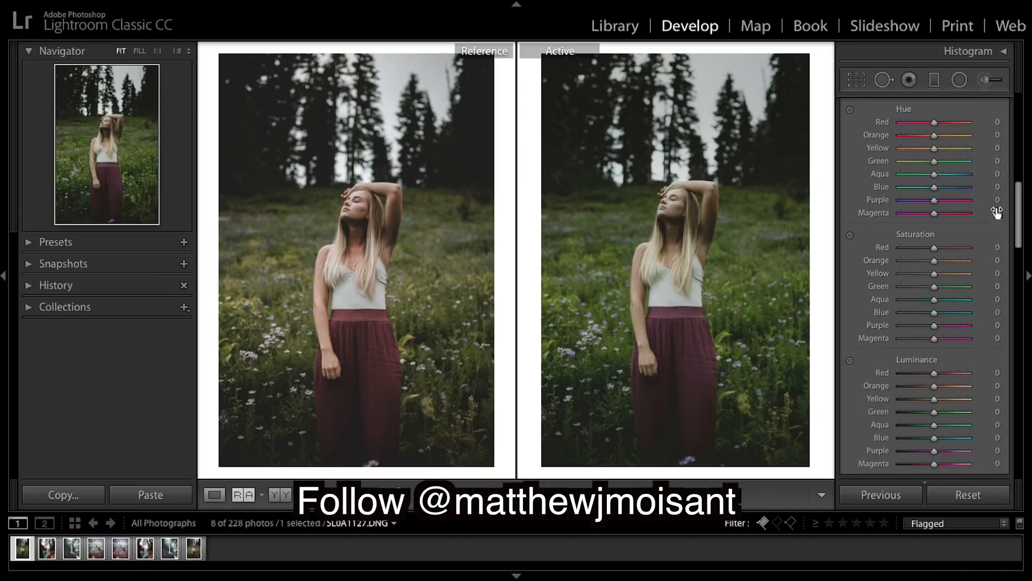
{"action": "left_click_drag", "start_coordinate": [934, 123], "coordinate": [899, 121]}
{"action": "left_click_drag", "start_coordinate": [999, 125], "coordinate": [1029, 129]}
{"action": "key", "text": "Tab"}
{"action": "key", "text": "Down"}
{"action": "key", "text": "Down"}
{"action": "left_click_drag", "start_coordinate": [969, 123], "coordinate": [933, 138]}
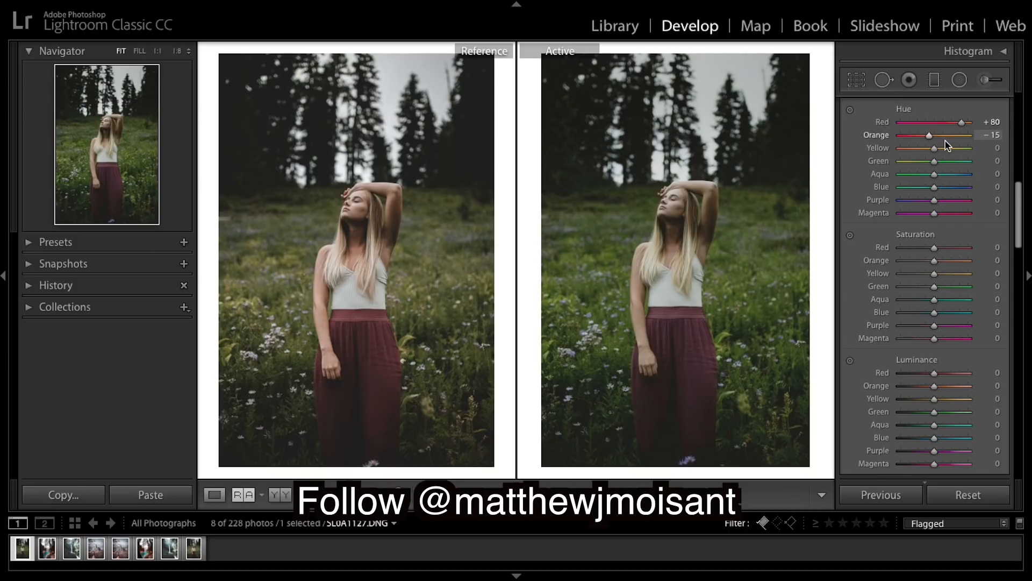
- Set the yellow hue to −64, and try shifting the green hue before resetting it to 0
{"action": "left_click_drag", "start_coordinate": [948, 147], "coordinate": [918, 166]}
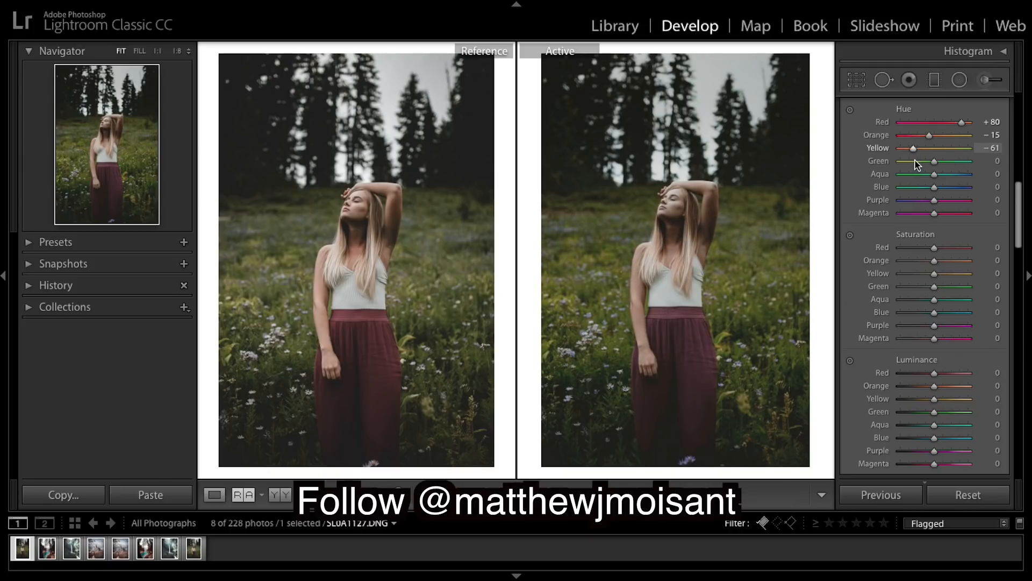
{"action": "left_click_drag", "start_coordinate": [915, 160], "coordinate": [914, 159]}
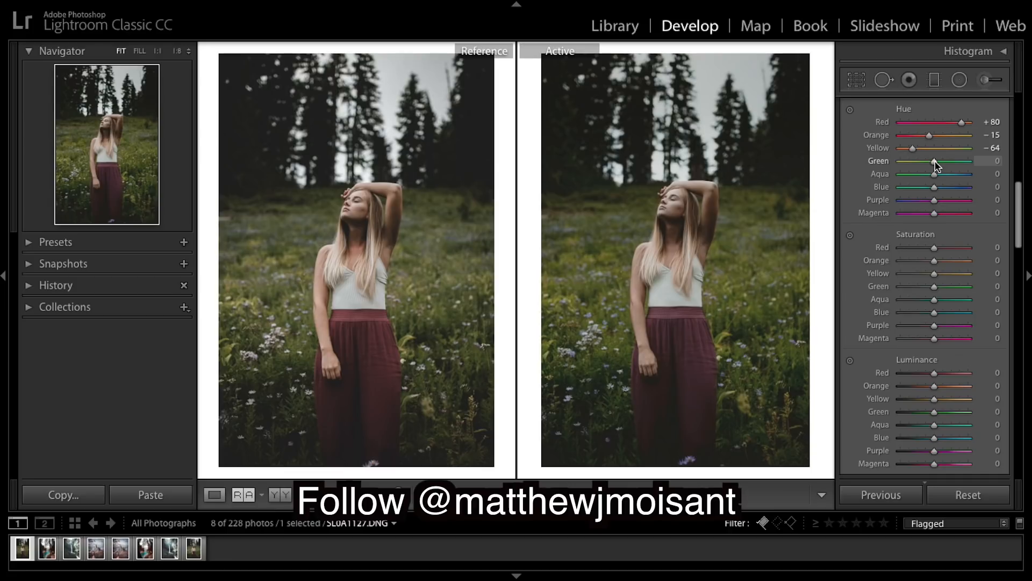
{"action": "left_click_drag", "start_coordinate": [935, 160], "coordinate": [945, 160]}
{"action": "double_click", "coordinate": [886, 162]}
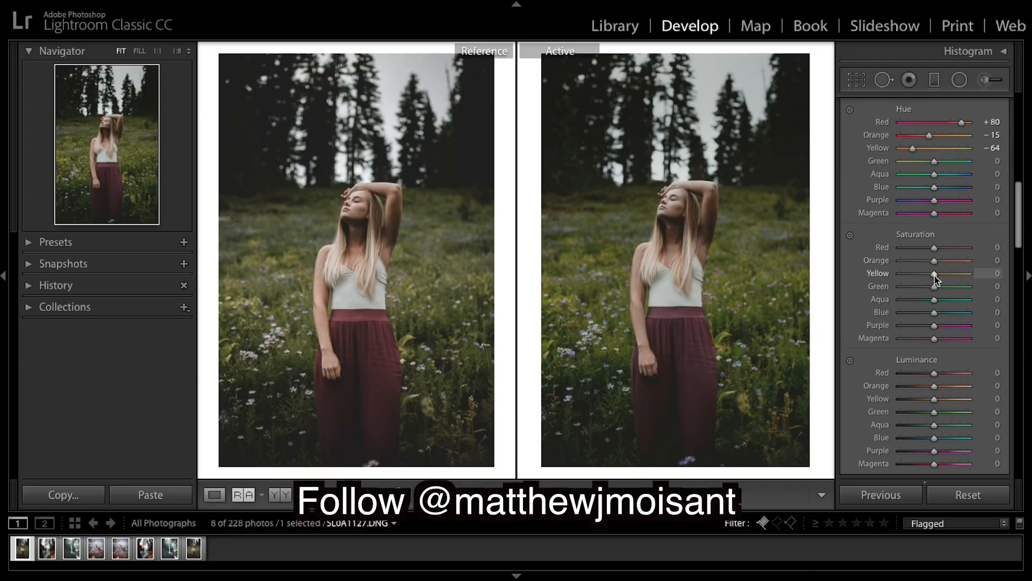
- Set the yellow saturation to −18 and the green saturation to −32
{"action": "left_click_drag", "start_coordinate": [936, 279], "coordinate": [930, 280]}
{"action": "left_click_drag", "start_coordinate": [935, 286], "coordinate": [925, 286]}
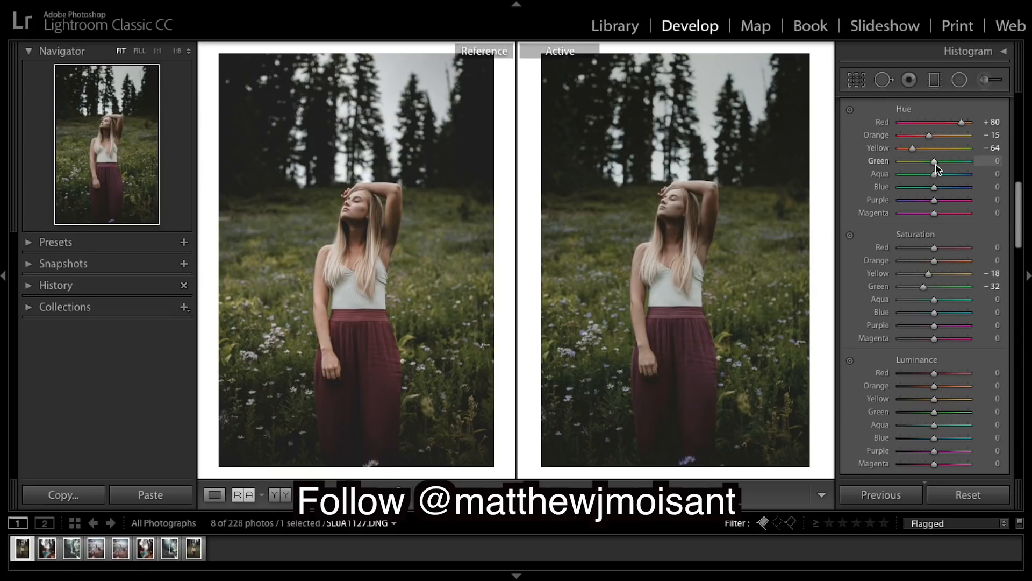
- Set the hues of aqua to +63, blue to +51, purple to +65 and magenta to +80
{"action": "left_click_drag", "start_coordinate": [934, 173], "coordinate": [957, 178]}
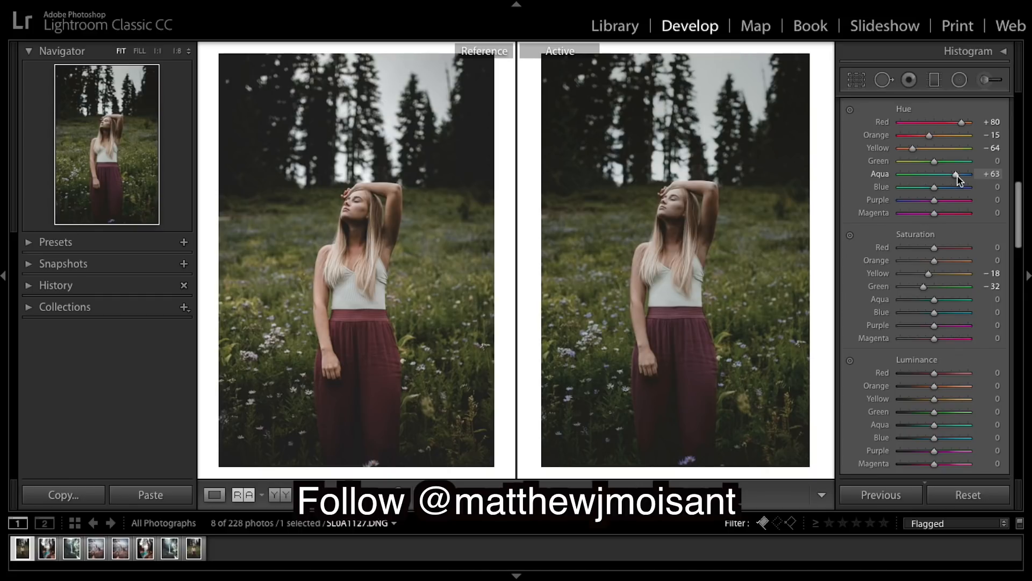
{"action": "left_click_drag", "start_coordinate": [933, 191], "coordinate": [949, 188]}
{"action": "left_click_drag", "start_coordinate": [934, 200], "coordinate": [956, 208]}
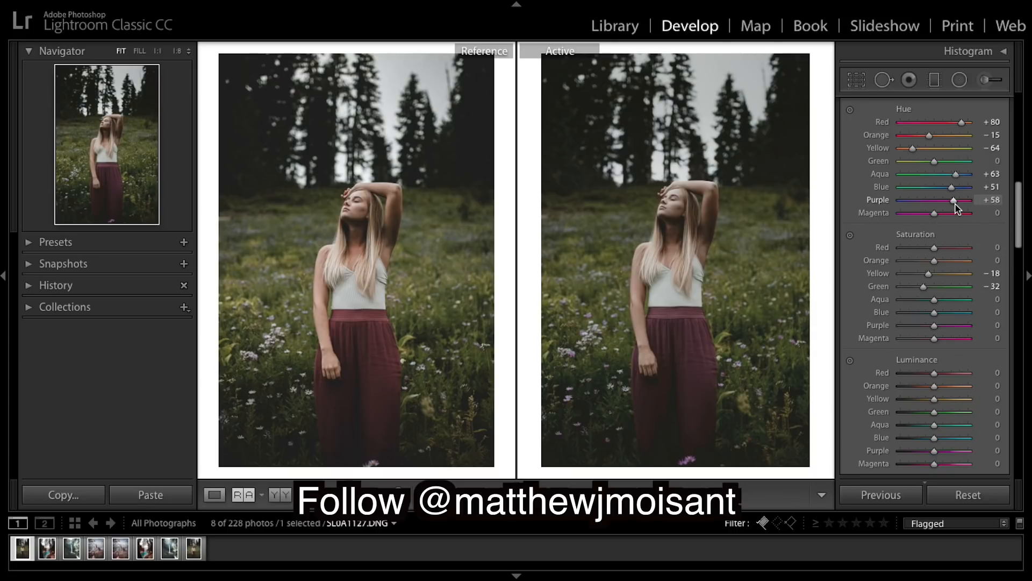
{"action": "left_click_drag", "start_coordinate": [957, 210], "coordinate": [960, 211]}
{"action": "left_click_drag", "start_coordinate": [934, 213], "coordinate": [992, 216]}
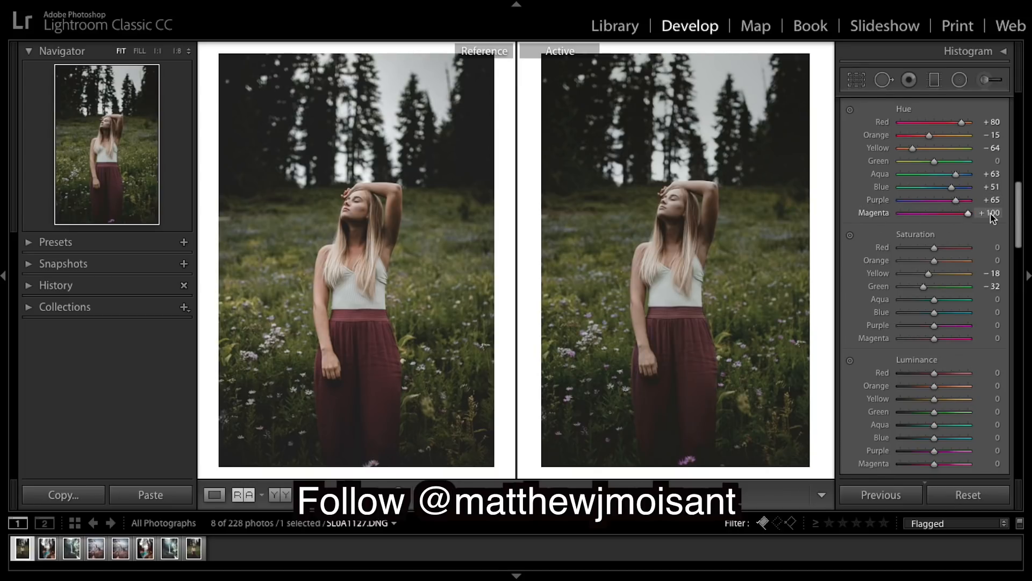
{"action": "left_click", "coordinate": [916, 213]}
- Set the red saturation to +70 and the orange saturation to +45
{"action": "left_click_drag", "start_coordinate": [917, 243], "coordinate": [968, 248]}
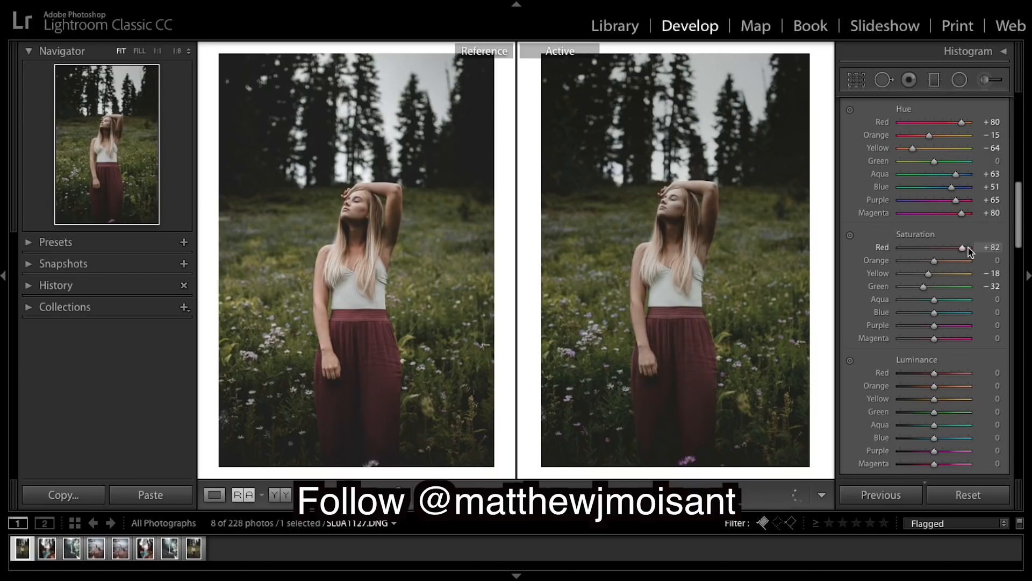
{"action": "left_click_drag", "start_coordinate": [968, 249], "coordinate": [958, 249]}
{"action": "left_click_drag", "start_coordinate": [933, 260], "coordinate": [949, 262]}
- Try changing the blue saturation and reset it to 0
{"action": "left_click_drag", "start_coordinate": [935, 312], "coordinate": [868, 310]}
{"action": "left_click", "coordinate": [931, 313]}
{"action": "double_click", "coordinate": [881, 314]}
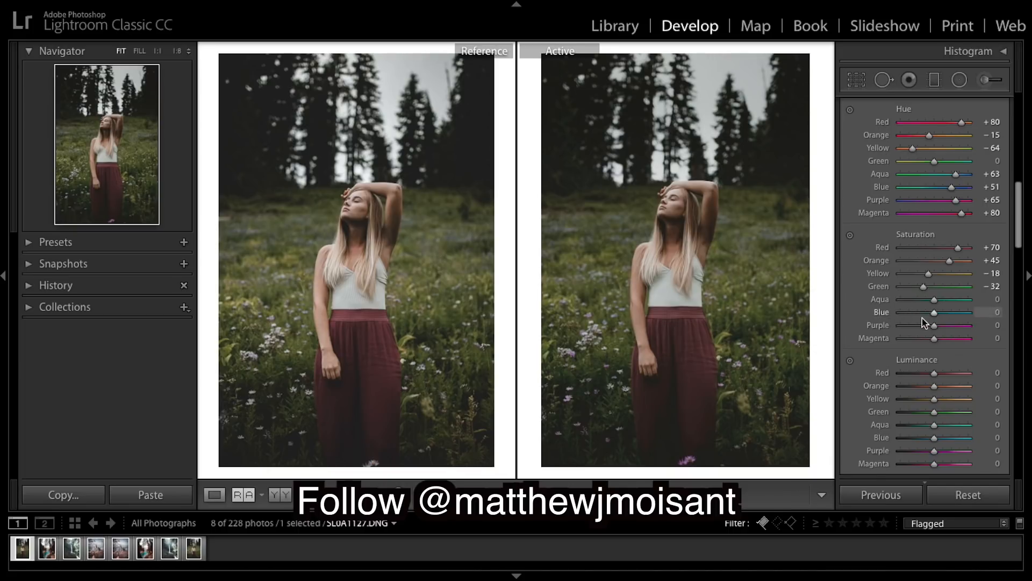
- Set the purple saturation to −100 and the magenta saturation to +38
{"action": "left_click_drag", "start_coordinate": [934, 328], "coordinate": [981, 325]}
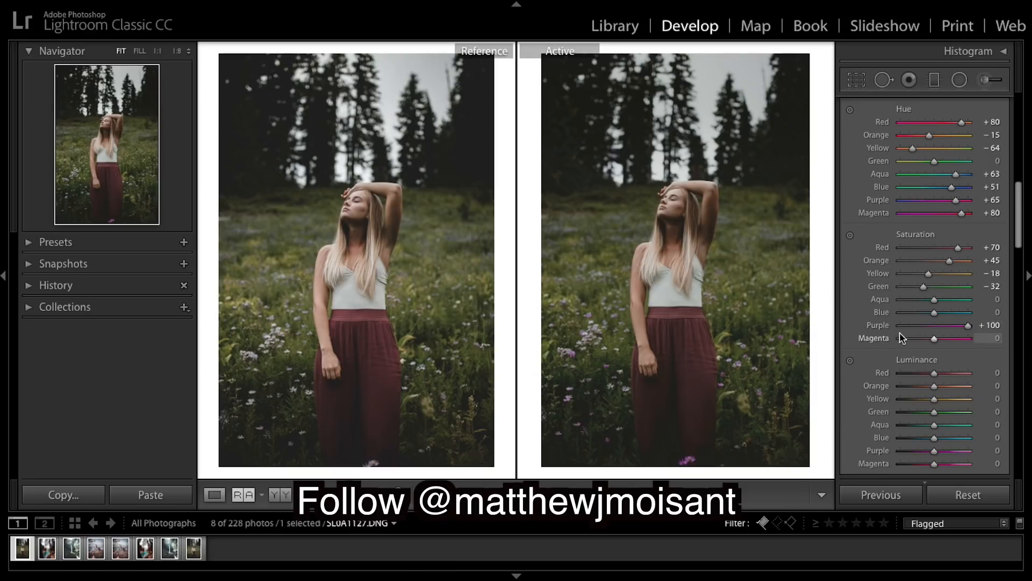
{"action": "left_click_drag", "start_coordinate": [979, 326], "coordinate": [845, 329]}
{"action": "mouse_move", "coordinate": [936, 344]}
{"action": "left_mouse_down"}
{"action": "mouse_move", "coordinate": [957, 342]}
{"action": "mouse_move", "coordinate": [947, 343]}
{"action": "left_mouse_up"}
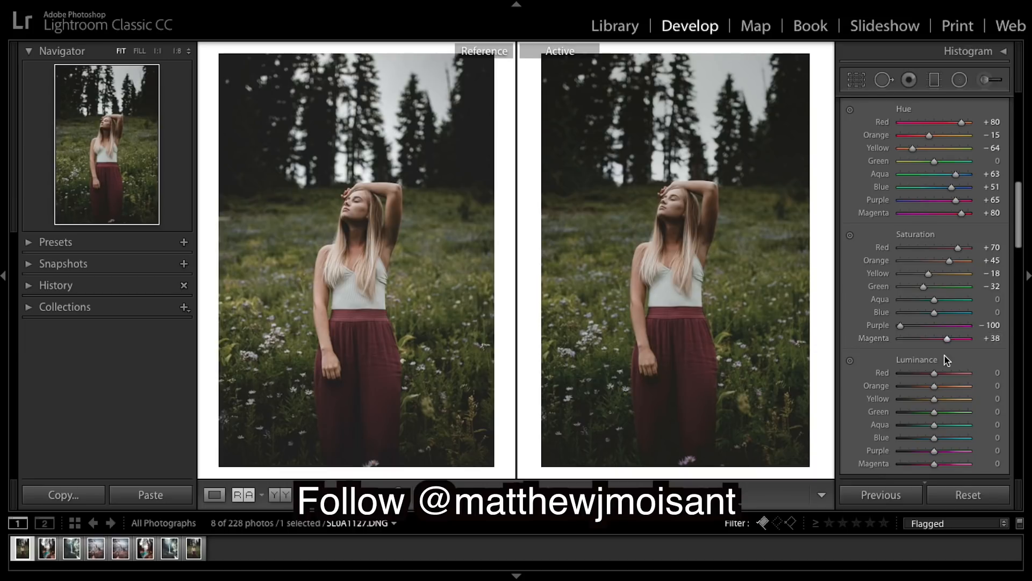
- Set the luminance of the reds to +85, the oranges to +1 and the yellows to +95
{"action": "scroll", "coordinate": [946, 358], "scroll_direction": "down", "scroll_amount": 3}
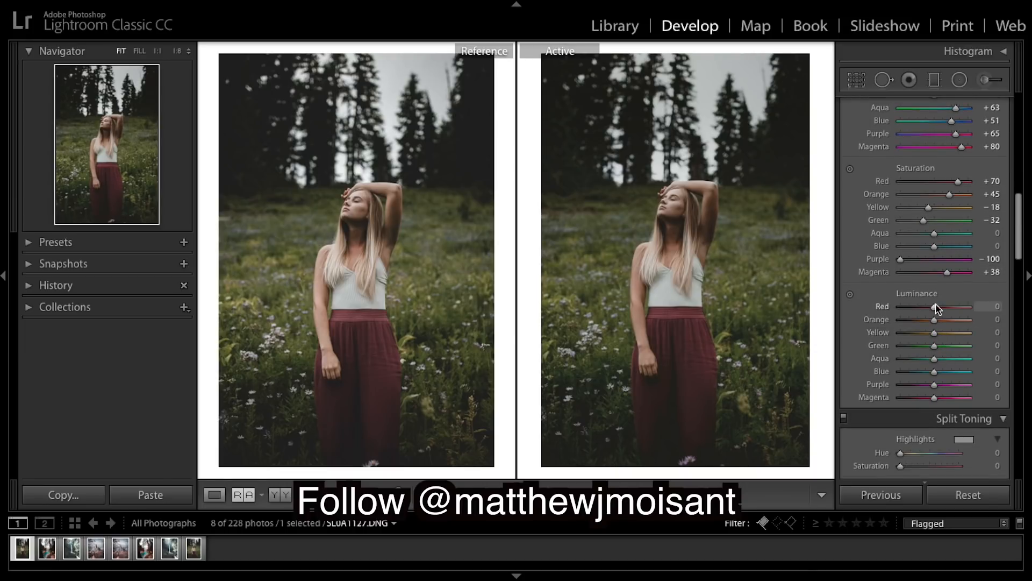
{"action": "left_click_drag", "start_coordinate": [934, 307], "coordinate": [964, 322]}
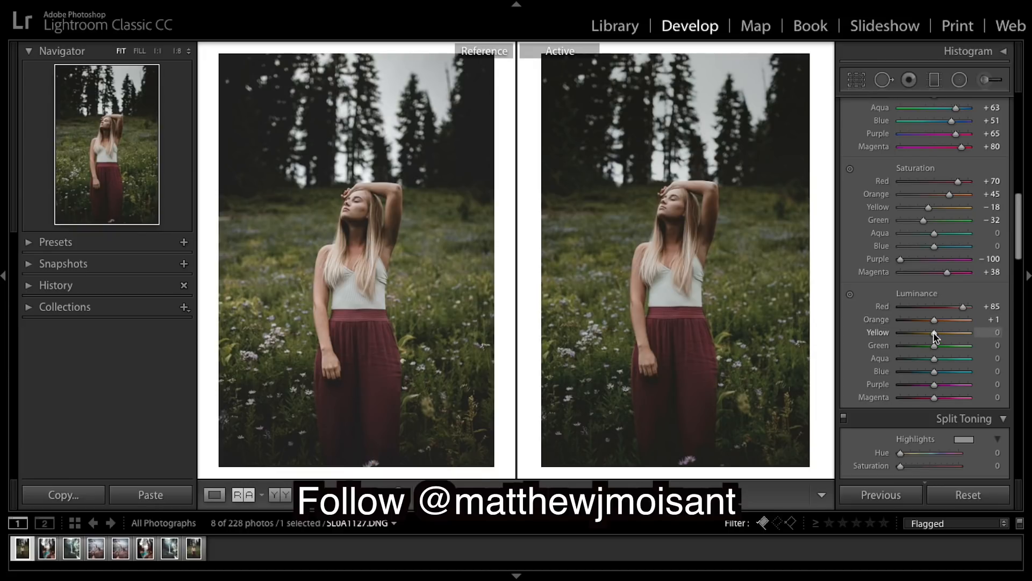
{"action": "left_click_drag", "start_coordinate": [935, 337], "coordinate": [966, 338]}
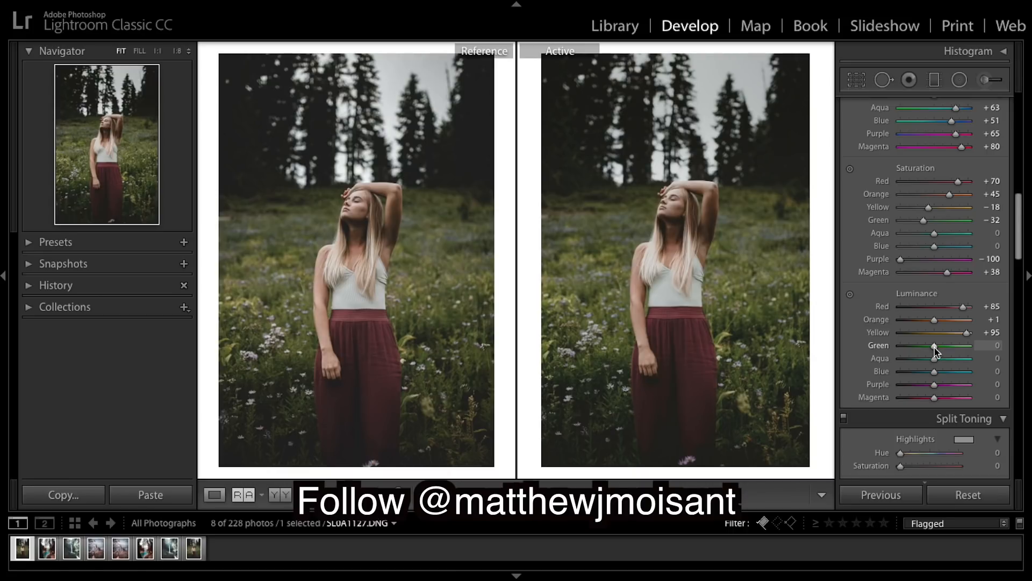
- Set the green luminance to −18, and try lowering the aqua luminance before resetting it to 0
{"action": "left_click_drag", "start_coordinate": [935, 350], "coordinate": [923, 350]}
{"action": "left_click_drag", "start_coordinate": [923, 348], "coordinate": [929, 350]}
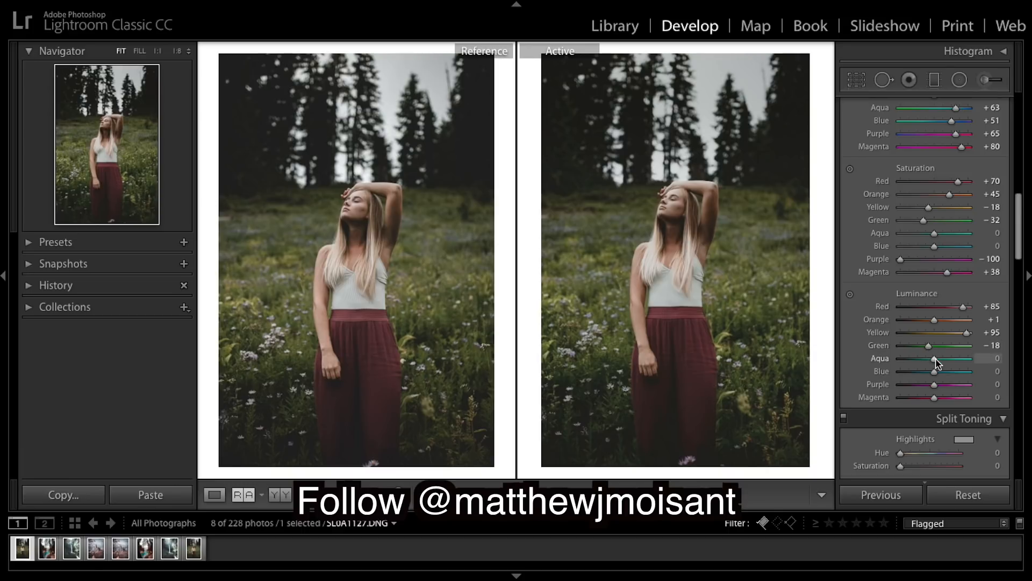
{"action": "mouse_move", "coordinate": [936, 359]}
{"action": "left_mouse_down"}
{"action": "mouse_move", "coordinate": [917, 359]}
{"action": "mouse_move", "coordinate": [930, 359]}
{"action": "left_mouse_up"}
{"action": "double_click", "coordinate": [891, 359]}
- Set the luminance of the blues to +54, the purples to +11 and the magentas to −11
{"action": "mouse_move", "coordinate": [935, 372]}
{"action": "left_mouse_down"}
{"action": "mouse_move", "coordinate": [976, 372]}
{"action": "mouse_move", "coordinate": [942, 372]}
{"action": "mouse_move", "coordinate": [954, 378]}
{"action": "left_mouse_up"}
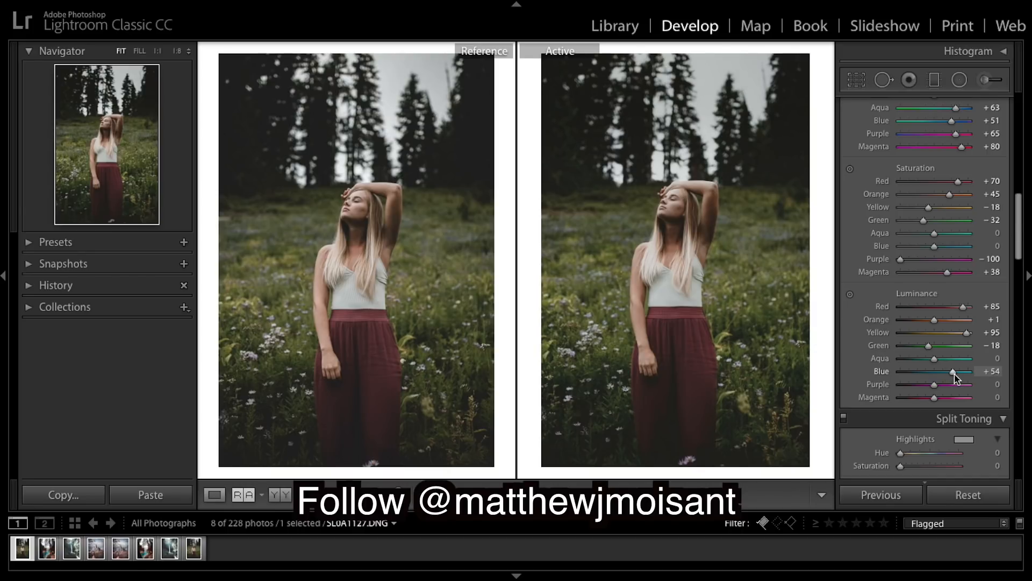
{"action": "mouse_move", "coordinate": [936, 388]}
{"action": "left_mouse_down"}
{"action": "mouse_move", "coordinate": [963, 390]}
{"action": "mouse_move", "coordinate": [940, 392]}
{"action": "left_mouse_up"}
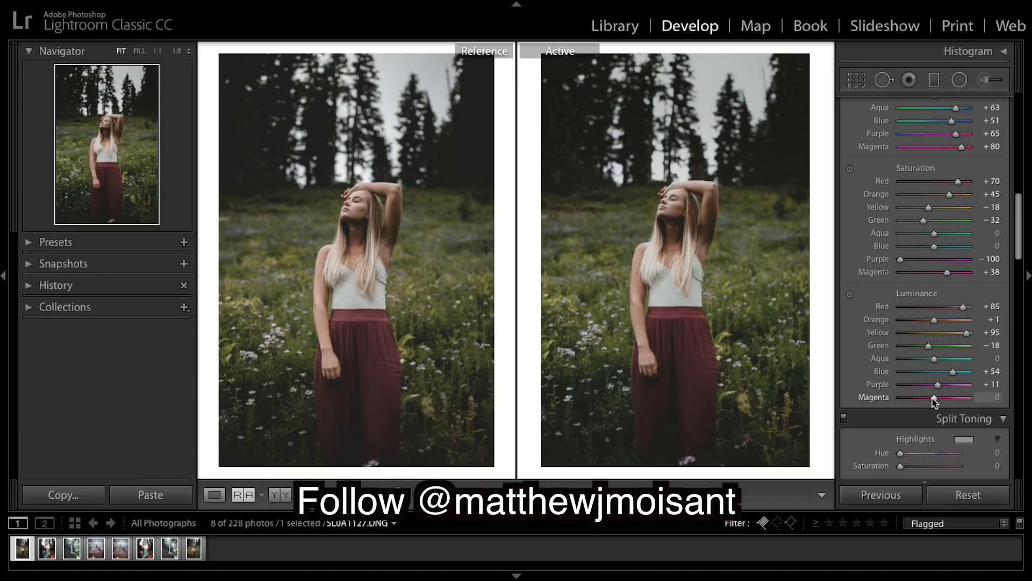
{"action": "mouse_move", "coordinate": [934, 399]}
{"action": "left_mouse_down"}
{"action": "mouse_move", "coordinate": [912, 402]}
{"action": "mouse_move", "coordinate": [961, 408]}
{"action": "mouse_move", "coordinate": [926, 409]}
{"action": "left_mouse_up"}
{"action": "left_click_drag", "start_coordinate": [925, 409], "coordinate": [930, 409]}
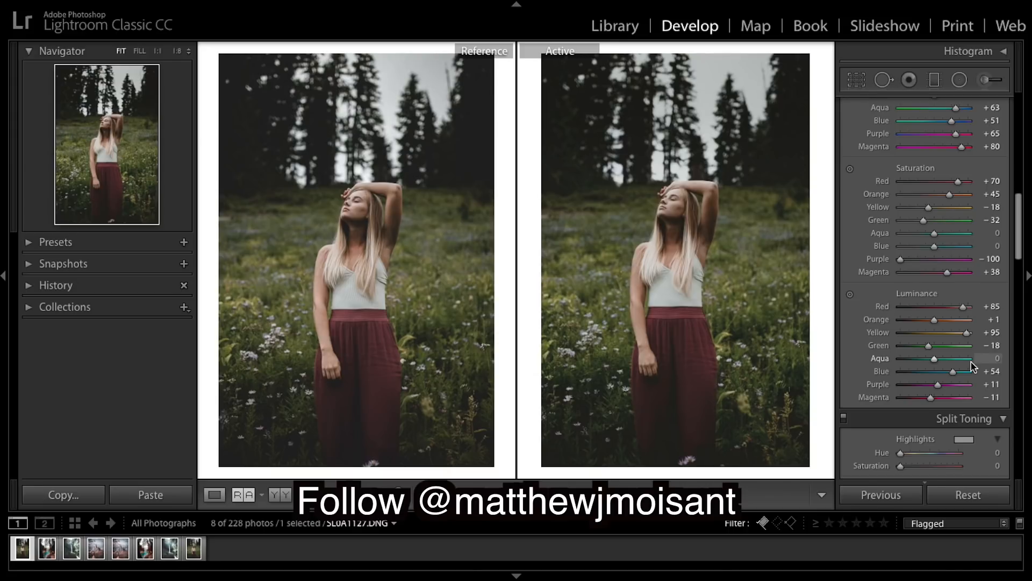
- Try brighter magenta luminance values such as +28 and bring the slider back to −11
{"action": "left_click_drag", "start_coordinate": [933, 401], "coordinate": [940, 402]}
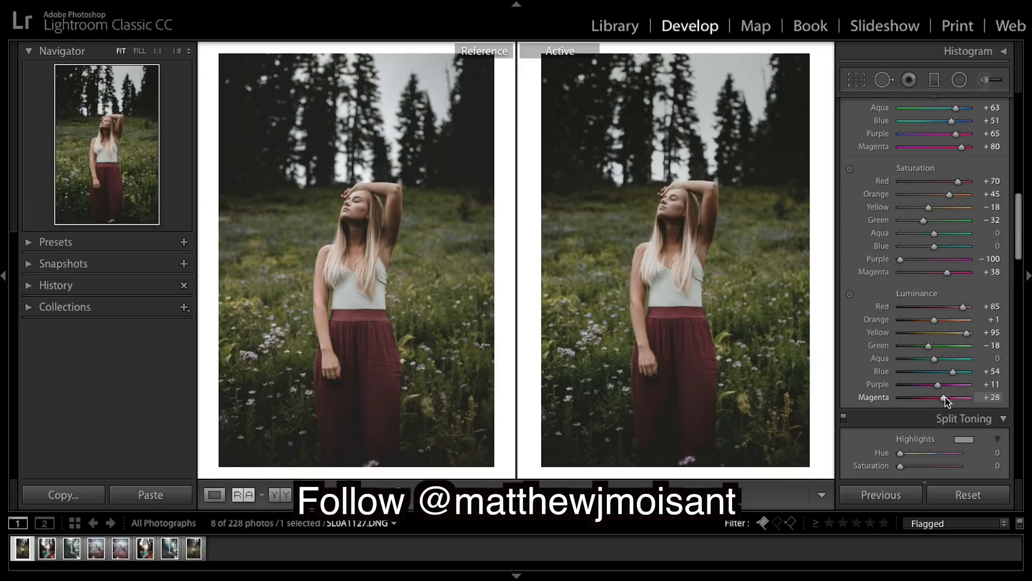
{"action": "mouse_move", "coordinate": [940, 401]}
{"action": "left_mouse_down"}
{"action": "mouse_move", "coordinate": [959, 404]}
{"action": "mouse_move", "coordinate": [950, 403]}
{"action": "left_mouse_up"}
{"action": "left_click_drag", "start_coordinate": [952, 404], "coordinate": [937, 404]}
{"action": "left_click_drag", "start_coordinate": [938, 401], "coordinate": [932, 398]}
- Reduce the magenta saturation to +22
{"action": "left_click_drag", "start_coordinate": [951, 273], "coordinate": [942, 273]}
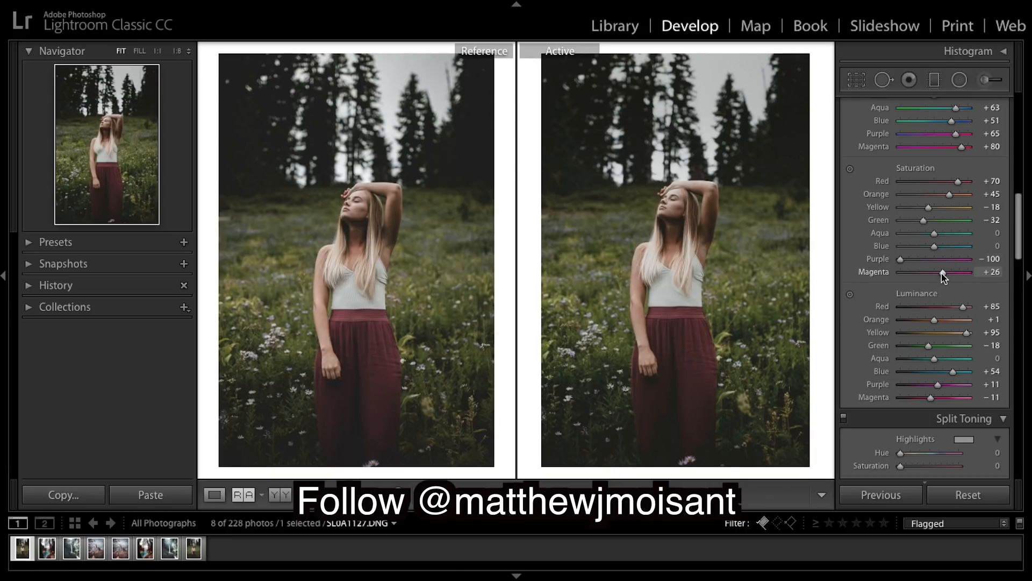
{"action": "left_click_drag", "start_coordinate": [942, 273], "coordinate": [941, 273]}
{"action": "scroll", "coordinate": [942, 276], "scroll_direction": "down", "scroll_amount": 10}
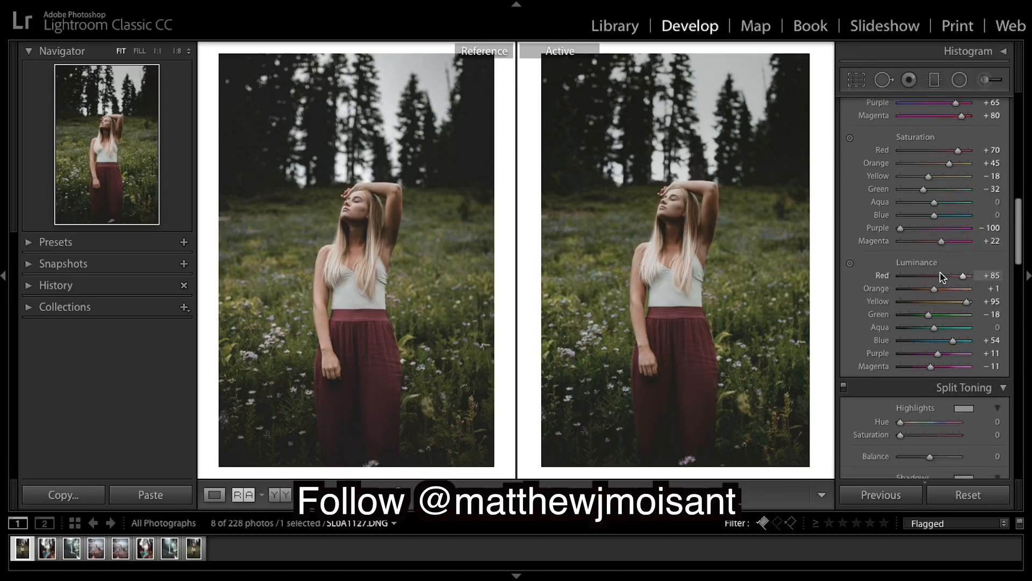
{"action": "scroll", "coordinate": [942, 276], "scroll_direction": "down", "scroll_amount": 10}
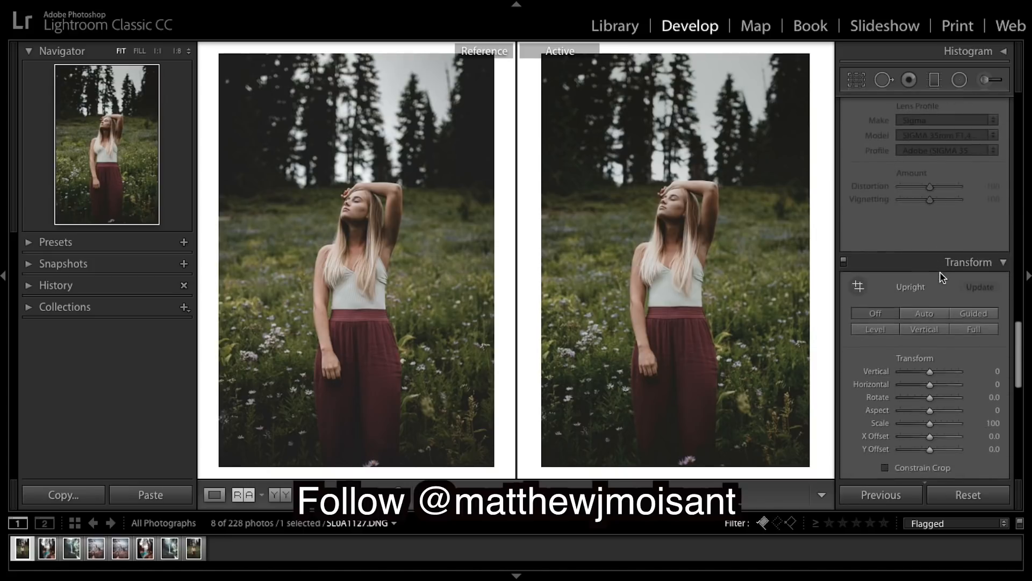
- Try a grain amount of 20 on the photo and reset it to its default
{"action": "scroll", "coordinate": [942, 276], "scroll_direction": "down", "scroll_amount": 3}
{"action": "scroll", "coordinate": [942, 276], "scroll_direction": "up", "scroll_amount": 5}
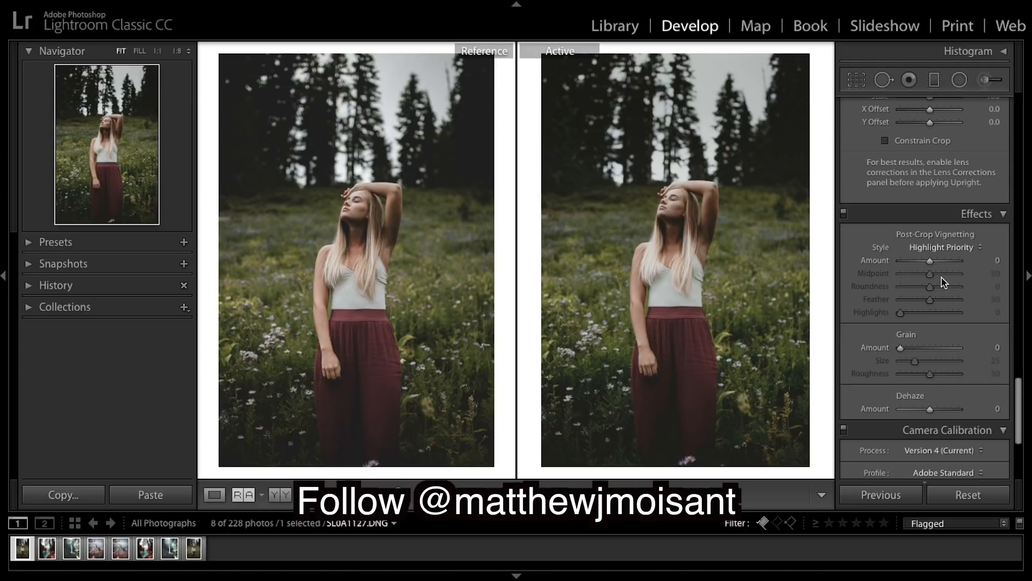
{"action": "scroll", "coordinate": [944, 285], "scroll_direction": "up", "scroll_amount": 5}
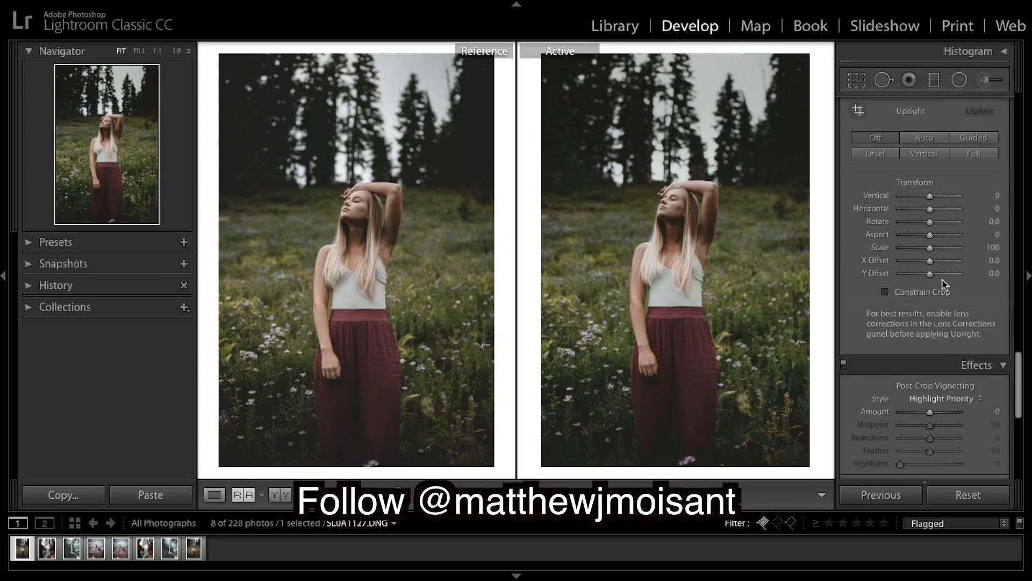
{"action": "scroll", "coordinate": [942, 283], "scroll_direction": "down", "scroll_amount": 5}
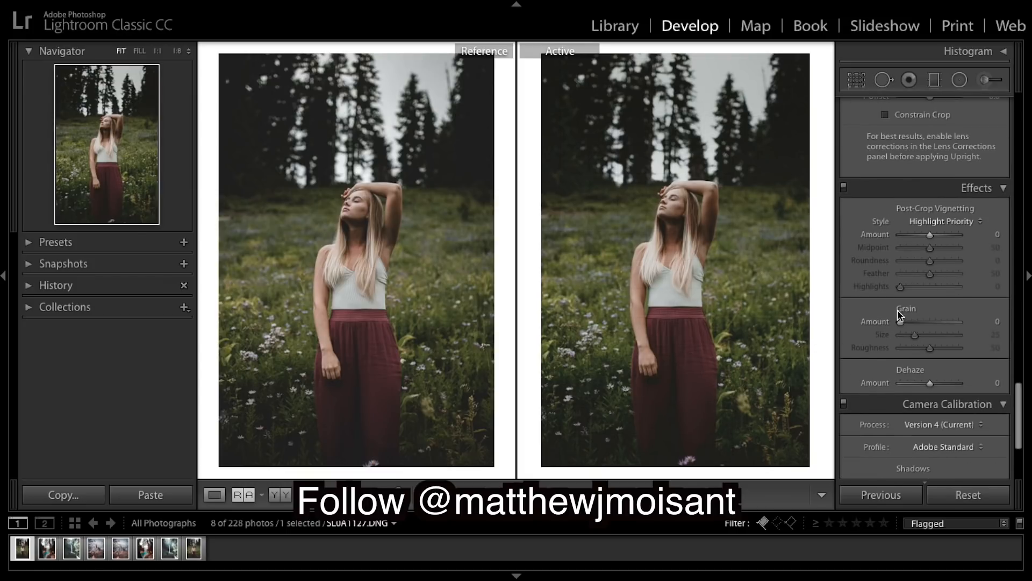
{"action": "mouse_move", "coordinate": [902, 322]}
{"action": "left_mouse_down"}
{"action": "mouse_move", "coordinate": [953, 330]}
{"action": "mouse_move", "coordinate": [908, 335]}
{"action": "left_mouse_up"}
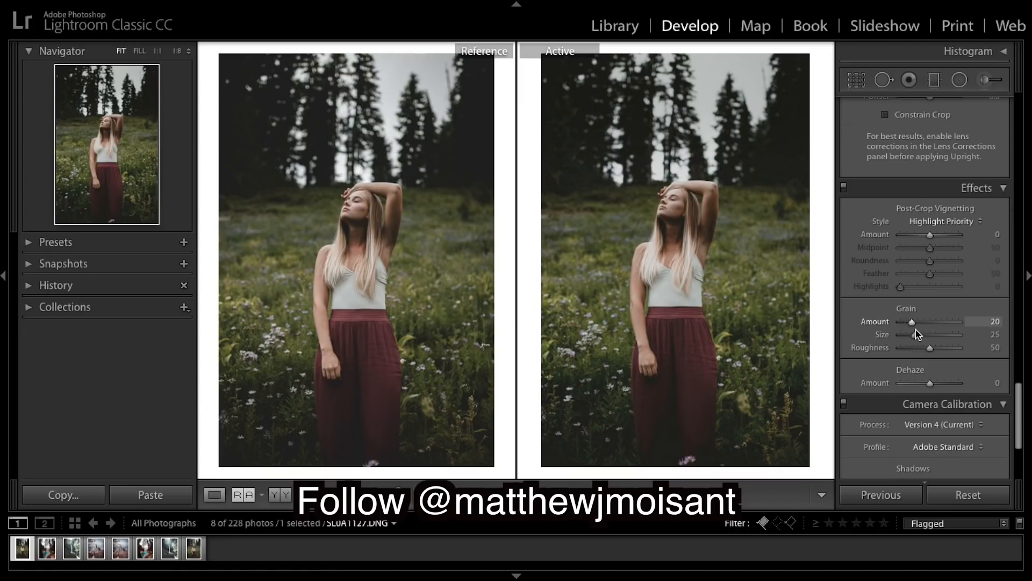
{"action": "double_click", "coordinate": [871, 321]}
- Review the photo's transform, split toning, HSL, tone curve and basic tone settings against the reference photo
{"action": "scroll", "coordinate": [906, 309], "scroll_direction": "up", "scroll_amount": 2}
{"action": "scroll", "coordinate": [945, 265], "scroll_direction": "up", "scroll_amount": 15}
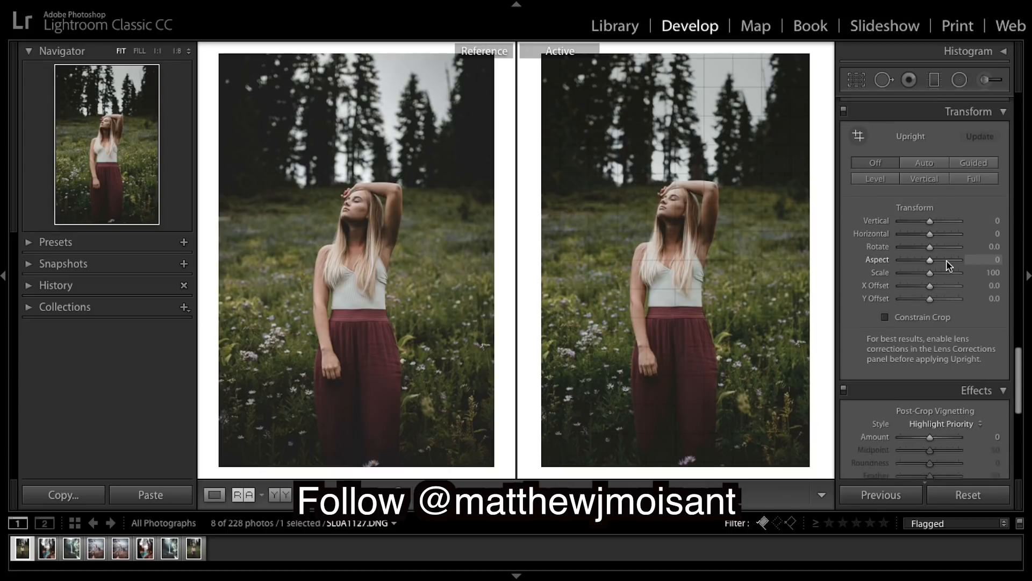
{"action": "scroll", "coordinate": [948, 265], "scroll_direction": "down", "scroll_amount": 10}
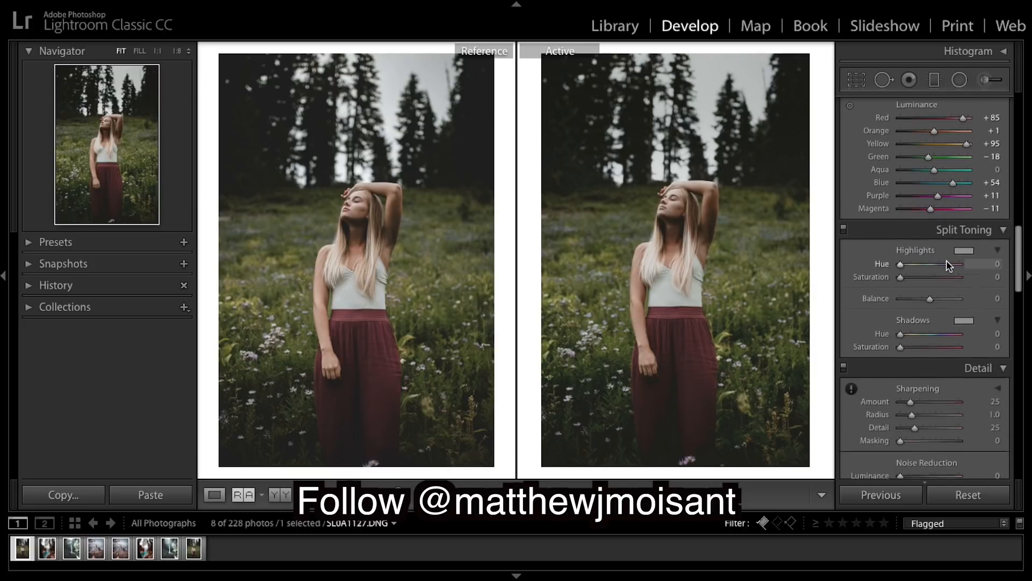
{"action": "scroll", "coordinate": [947, 266], "scroll_direction": "up", "scroll_amount": 4}
{"action": "scroll", "coordinate": [947, 266], "scroll_direction": "up", "scroll_amount": 1}
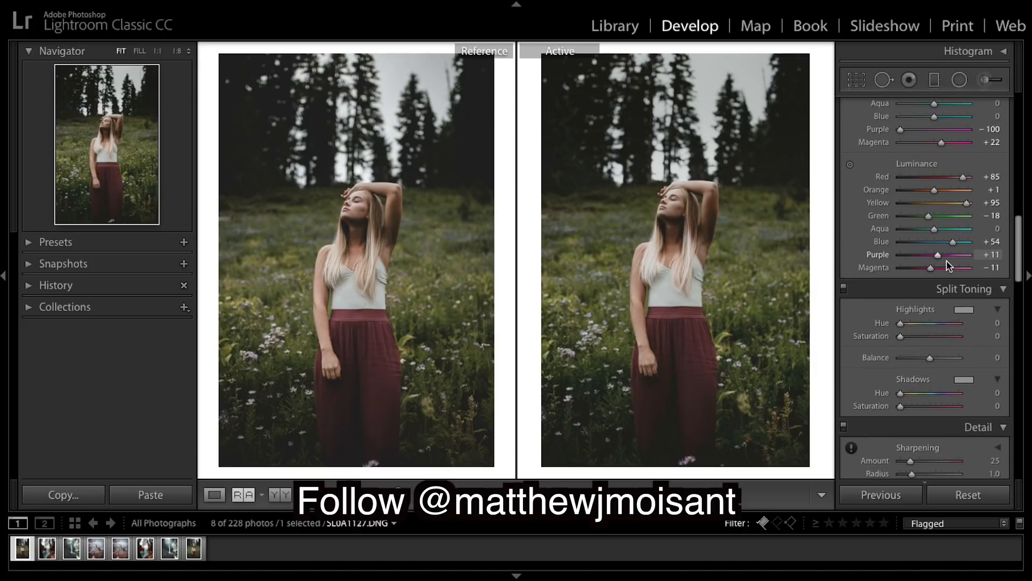
{"action": "scroll", "coordinate": [947, 265], "scroll_direction": "up", "scroll_amount": 15}
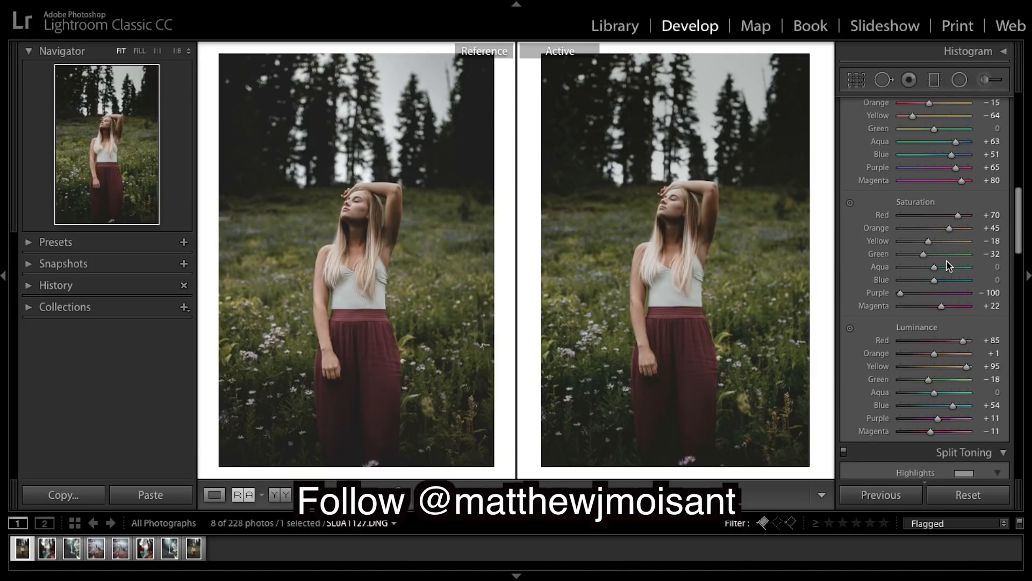
{"action": "scroll", "coordinate": [948, 266], "scroll_direction": "up", "scroll_amount": 4}
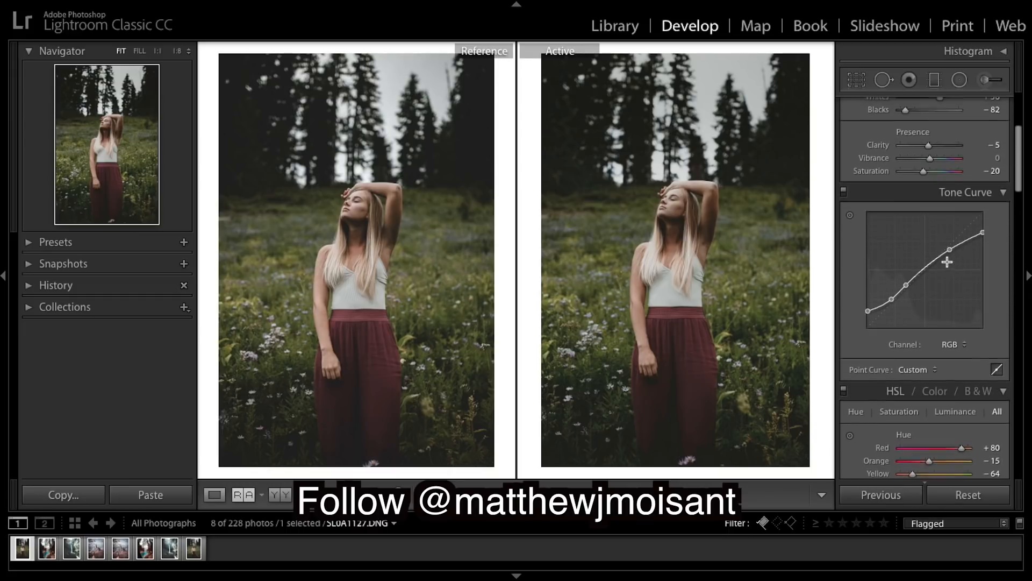
{"action": "scroll", "coordinate": [947, 261], "scroll_direction": "up", "scroll_amount": 8}
{"action": "scroll", "coordinate": [947, 266], "scroll_direction": "up", "scroll_amount": 2}
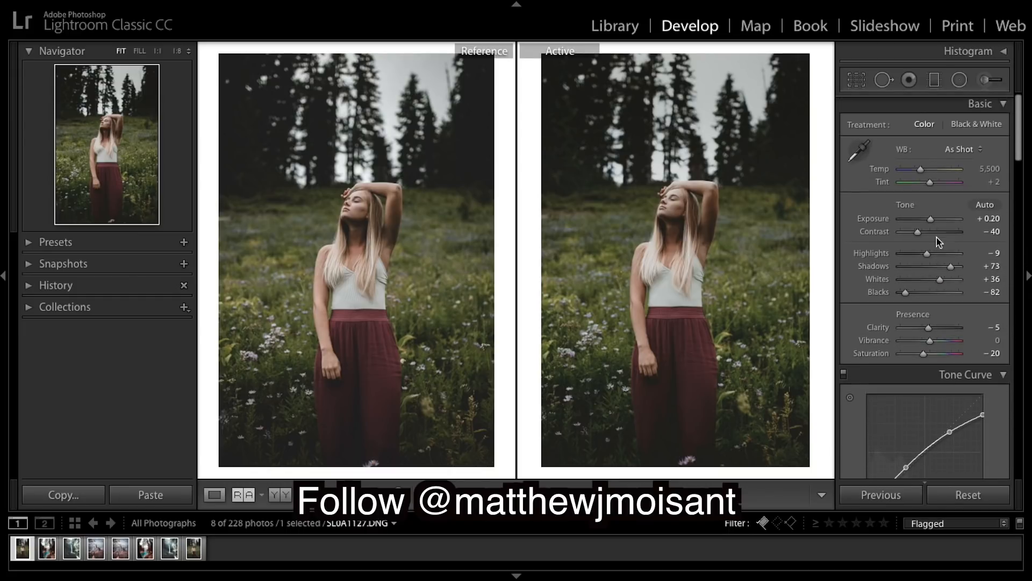
- Paint a new Adjustment Brush mask over the woman's white top and the hair falling across it
{"action": "left_click", "coordinate": [989, 80]}
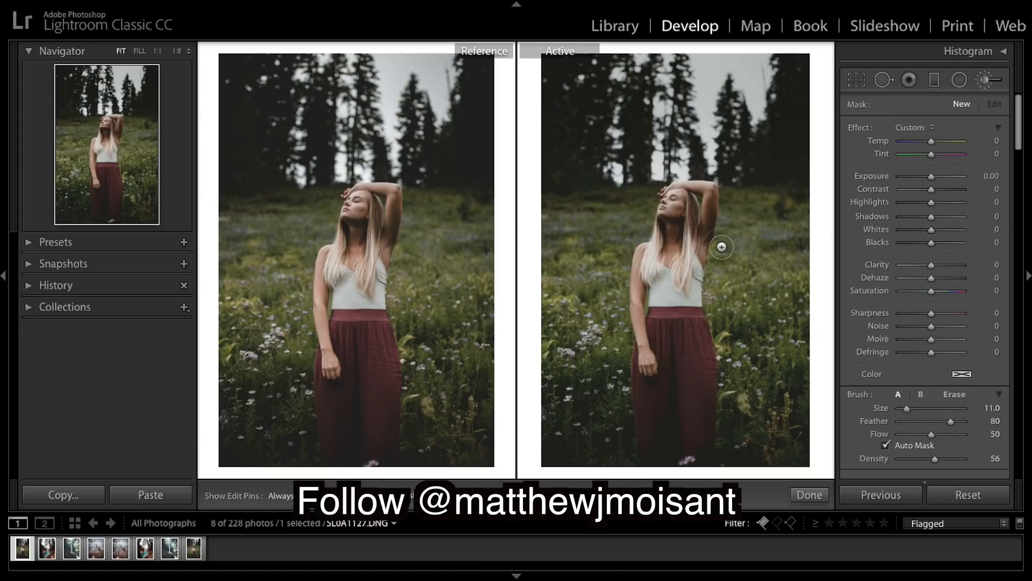
{"action": "key", "text": "h"}
{"action": "mouse_move", "coordinate": [667, 291]}
{"action": "left_mouse_down"}
{"action": "mouse_move", "coordinate": [647, 289]}
{"action": "mouse_move", "coordinate": [651, 260]}
{"action": "mouse_move", "coordinate": [653, 301]}
{"action": "mouse_move", "coordinate": [679, 299]}
{"action": "left_mouse_up"}
{"action": "key", "text": "h"}
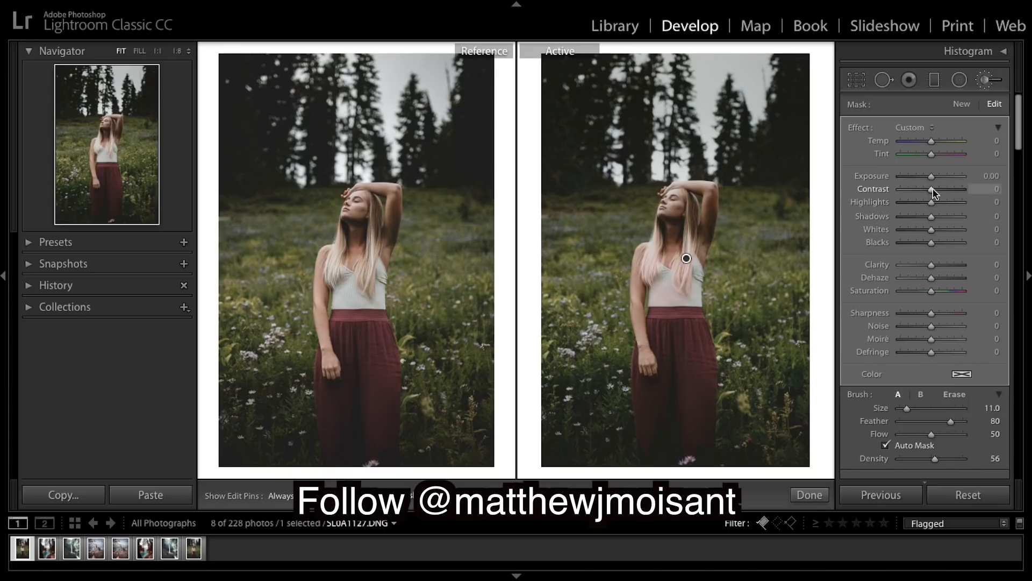
- Set the brush mask's whites to −69, blacks to −17 and dehaze to 100, and finish the brush adjustment
{"action": "left_click", "coordinate": [908, 231]}
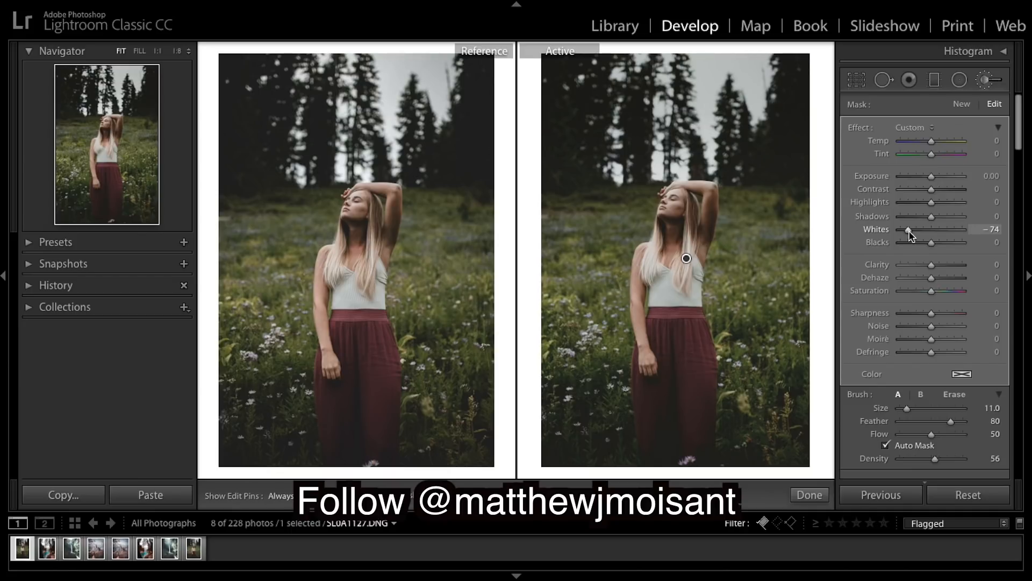
{"action": "left_click_drag", "start_coordinate": [909, 234], "coordinate": [911, 237]}
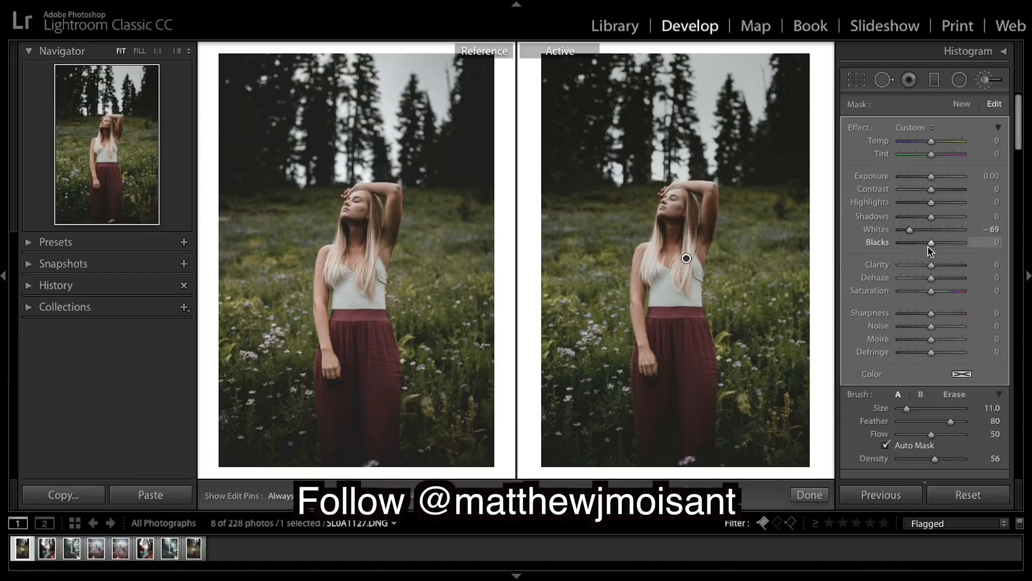
{"action": "mouse_move", "coordinate": [930, 246]}
{"action": "left_mouse_down"}
{"action": "mouse_move", "coordinate": [915, 246]}
{"action": "mouse_move", "coordinate": [951, 247]}
{"action": "mouse_move", "coordinate": [868, 261]}
{"action": "mouse_move", "coordinate": [976, 247]}
{"action": "mouse_move", "coordinate": [860, 264]}
{"action": "mouse_move", "coordinate": [923, 246]}
{"action": "left_mouse_up"}
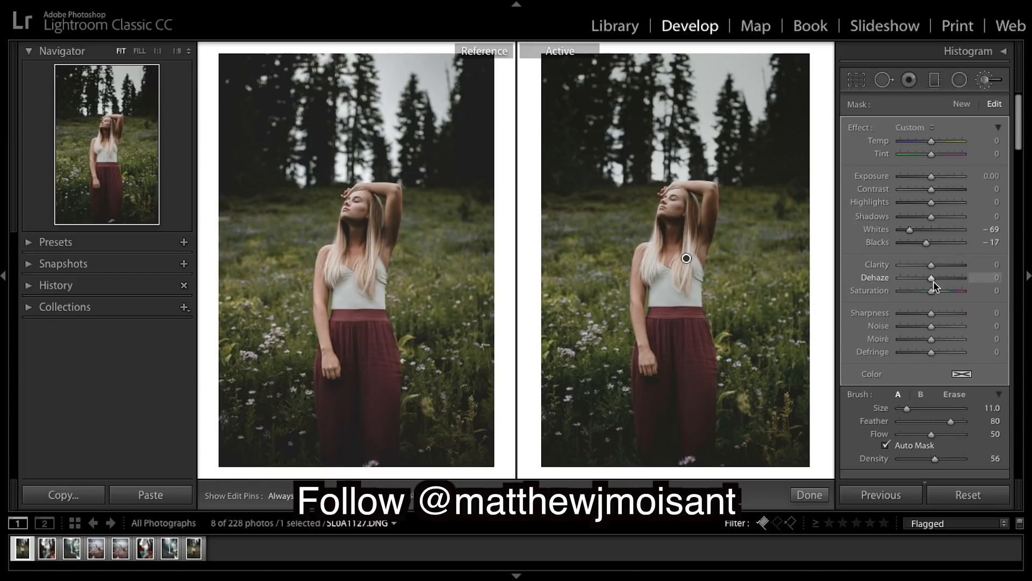
{"action": "left_click_drag", "start_coordinate": [931, 279], "coordinate": [977, 278]}
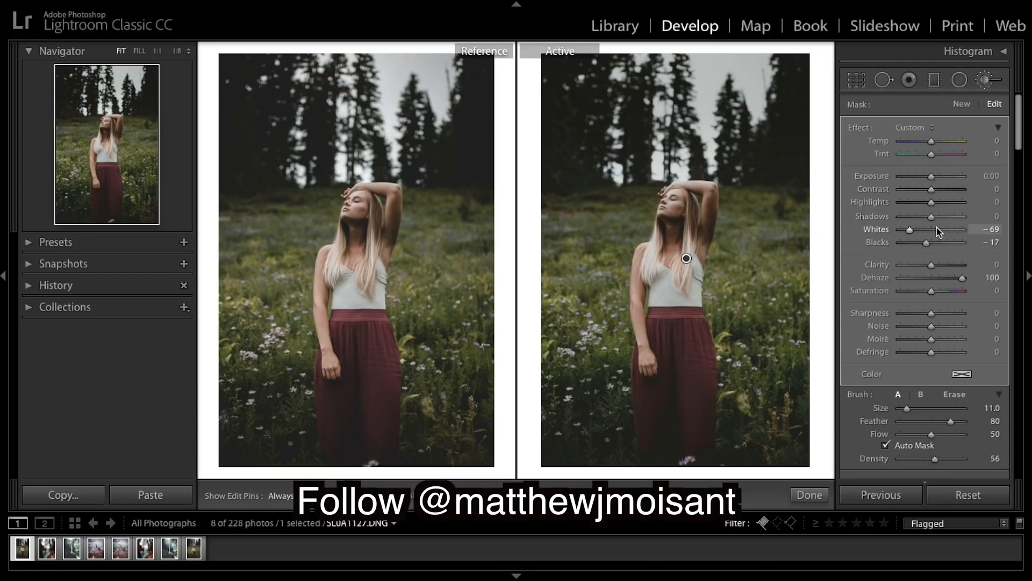
{"action": "left_click", "coordinate": [810, 494]}
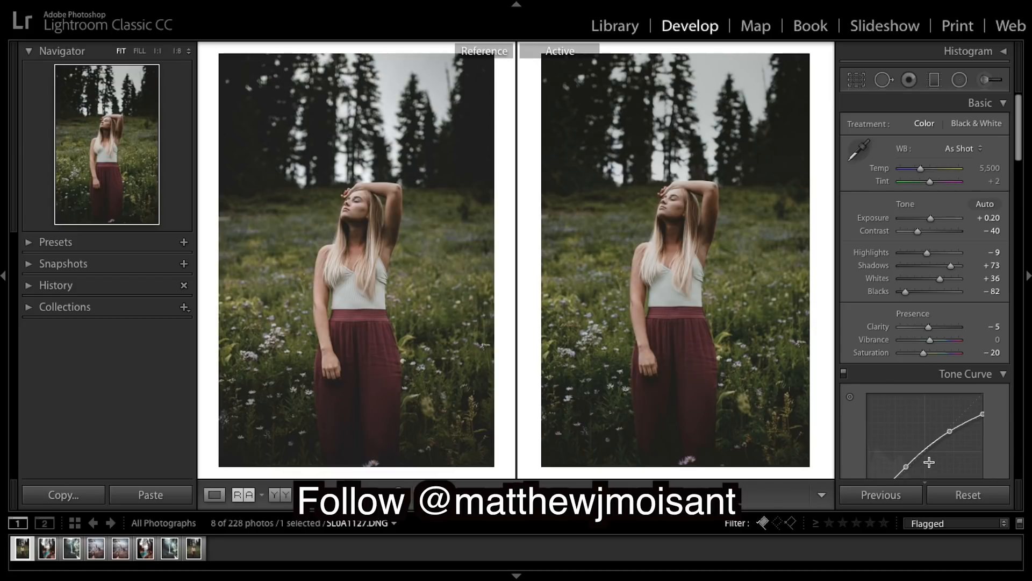
- Compare the unedited and edited versions of the active photo several times beside the reference, ending on the edited version
{"action": "key", "text": "backslash"}
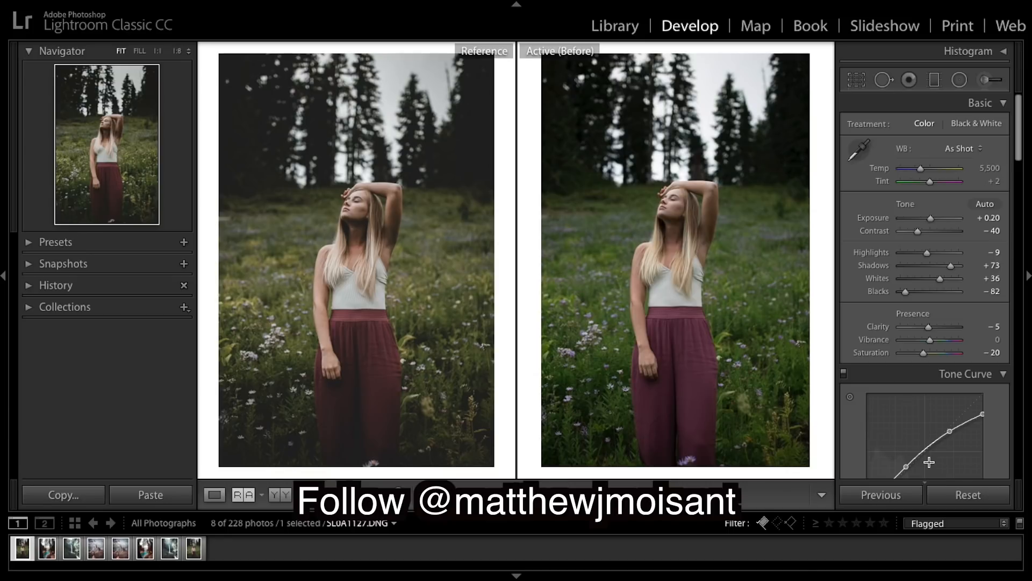
{"action": "key", "text": "backslash"}
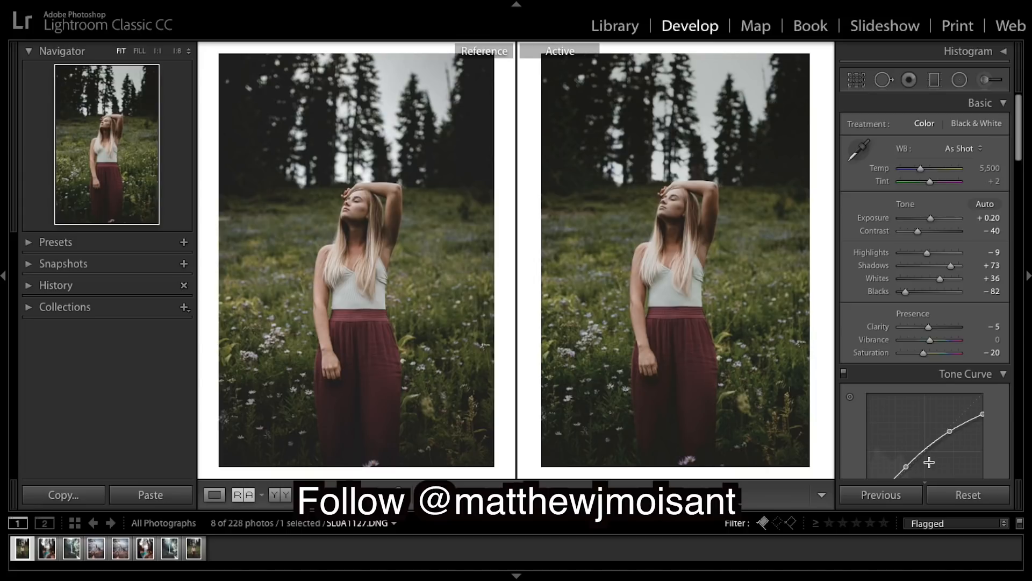
{"action": "key", "text": "backslash"}
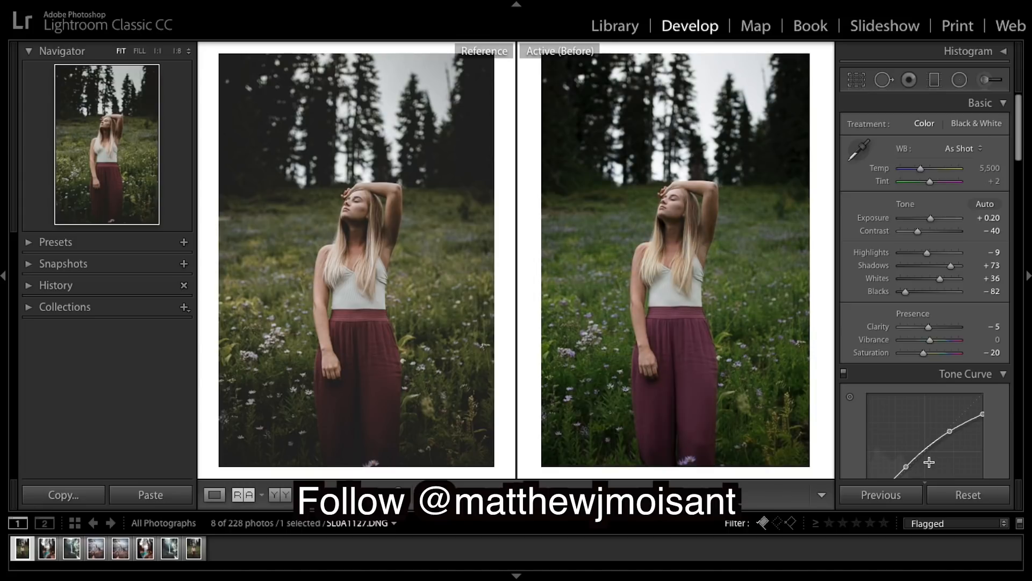
{"action": "key", "text": "backslash"}
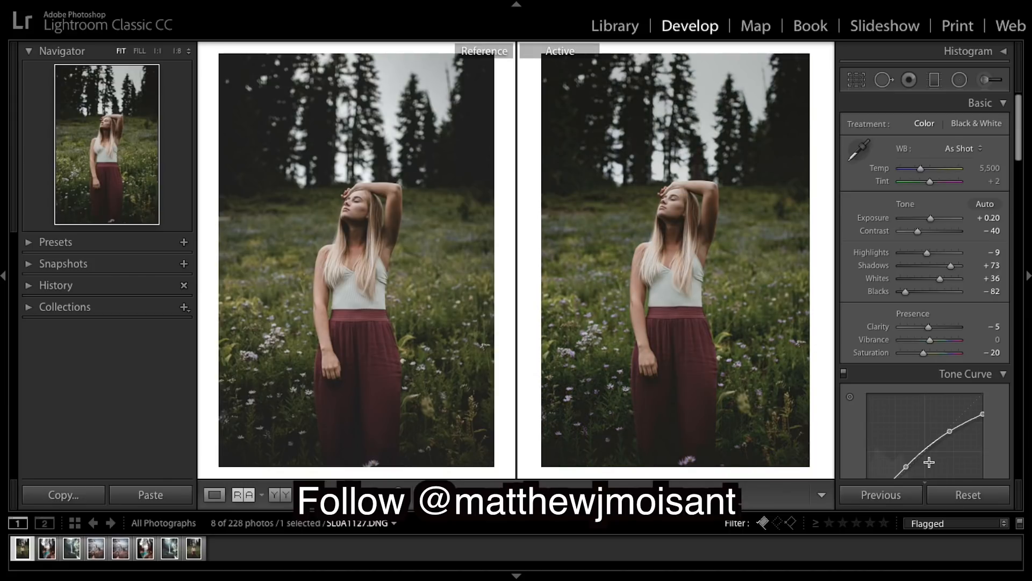
{"action": "key", "text": "backslash"}
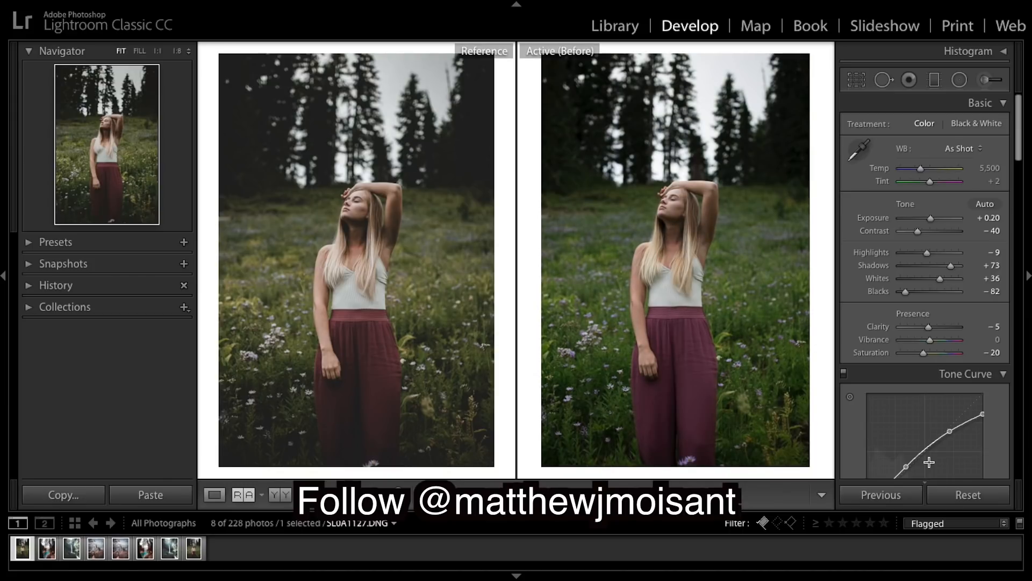
{"action": "key", "text": "backslash"}
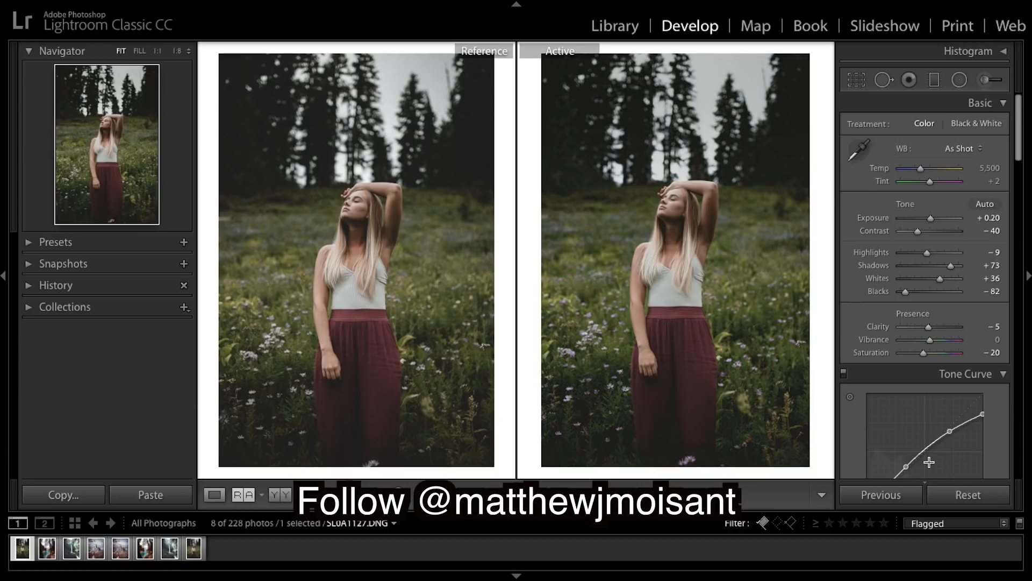